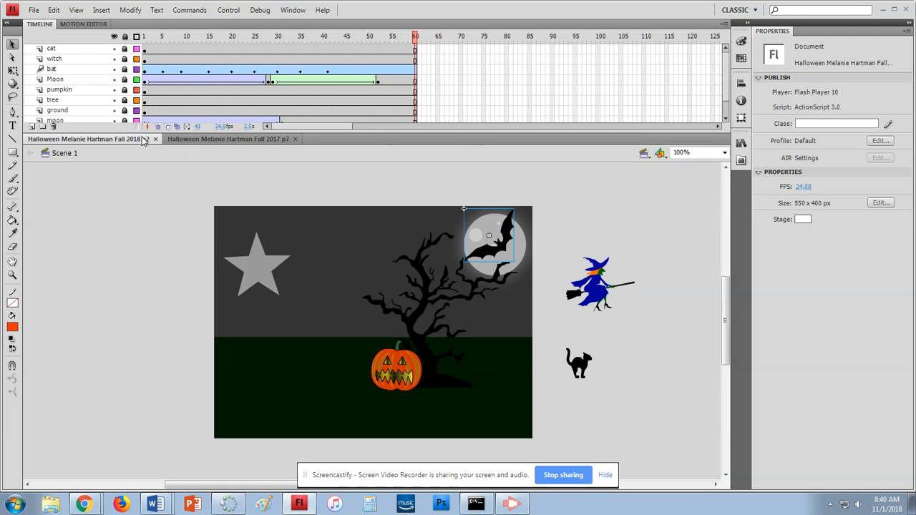
- Open Scene 2 for editing and rename its empty layer bg
{"action": "left_click", "coordinate": [101, 10]}
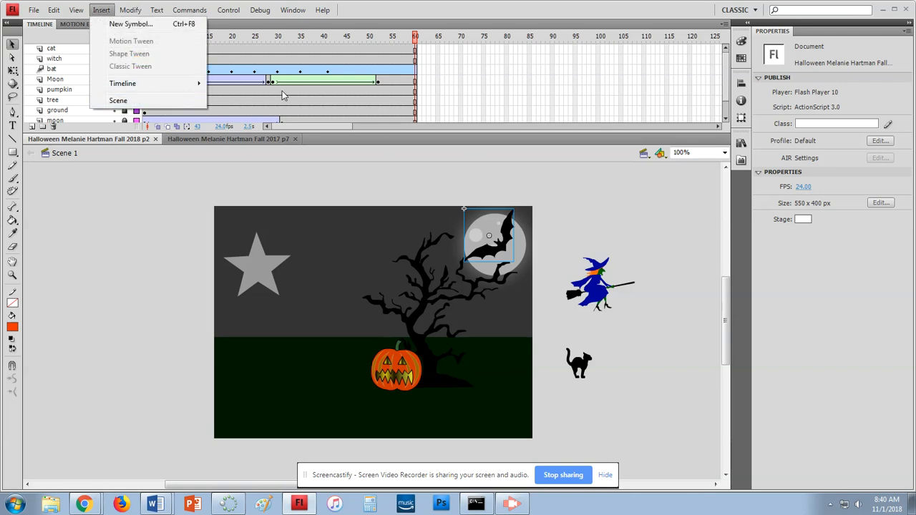
{"action": "left_click", "coordinate": [575, 189]}
{"action": "left_click", "coordinate": [644, 153]}
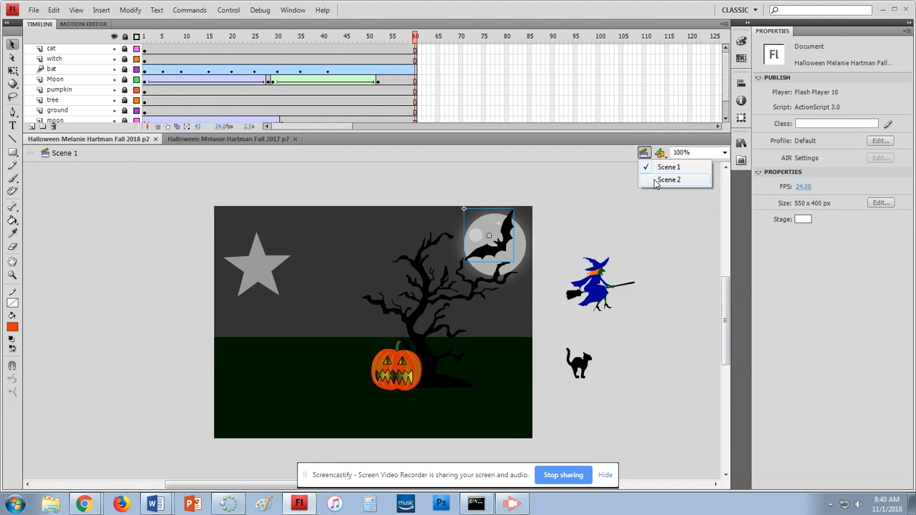
{"action": "left_click", "coordinate": [655, 180]}
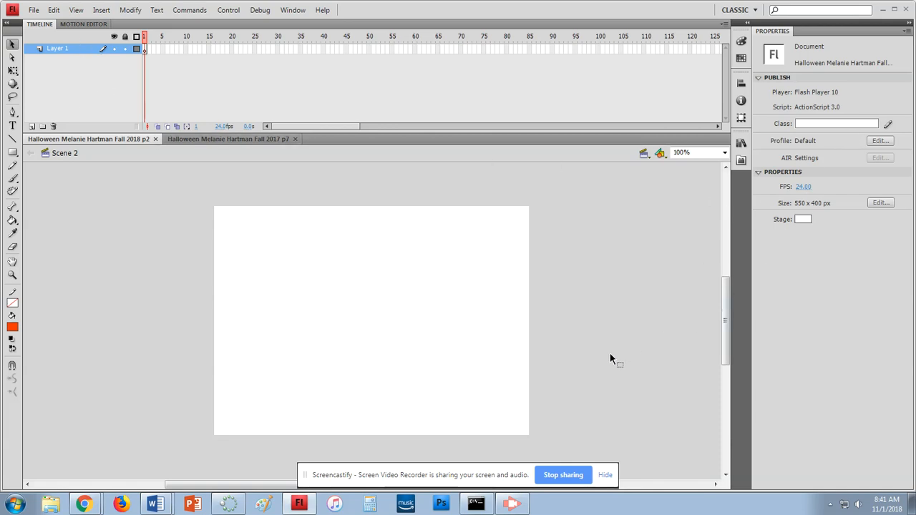
{"action": "left_click", "coordinate": [644, 153]}
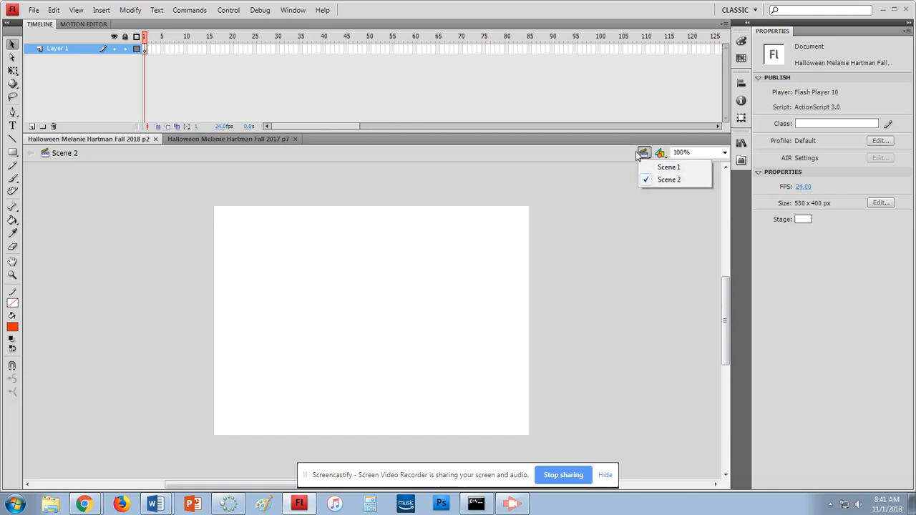
{"action": "left_click", "coordinate": [638, 156]}
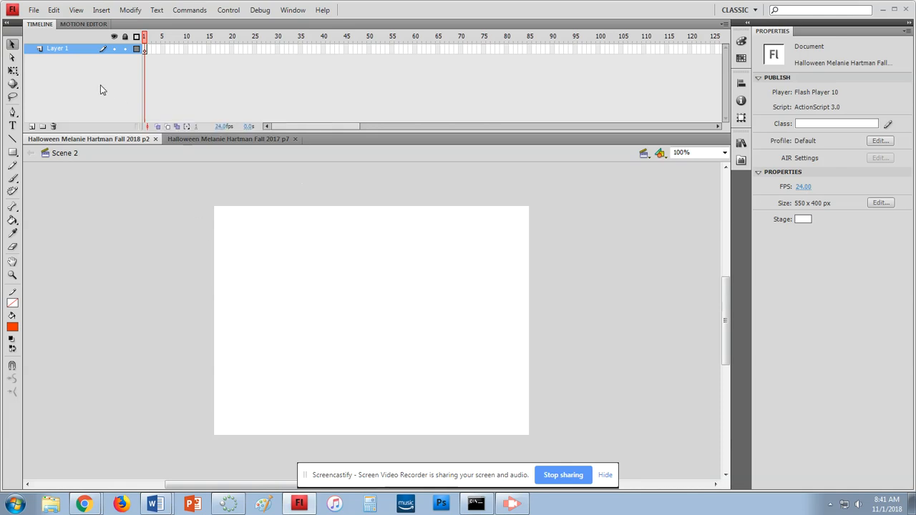
{"action": "double_click", "coordinate": [78, 49]}
{"action": "type", "text": "bg"}
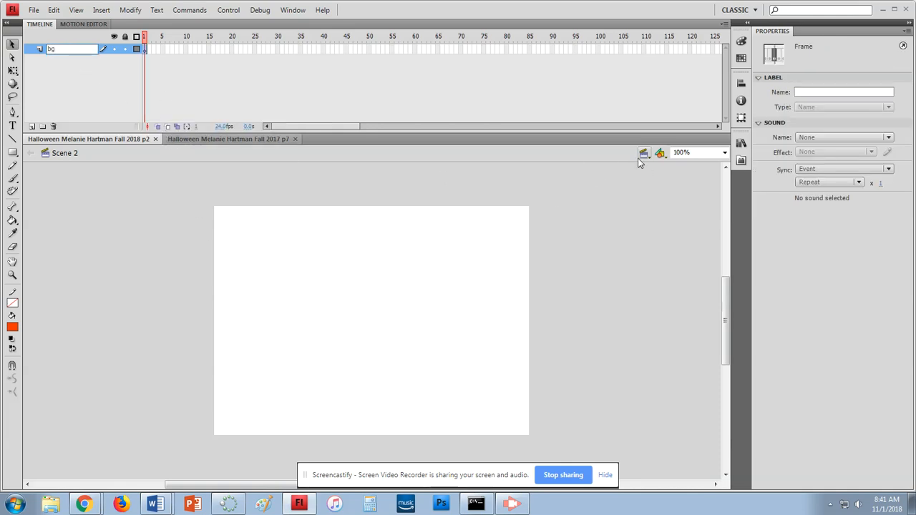
- In Scene 1, unlock the ground layer, select the sky and ground shapes around frame 48, and copy them
{"action": "left_click", "coordinate": [644, 153]}
{"action": "left_click", "coordinate": [665, 168]}
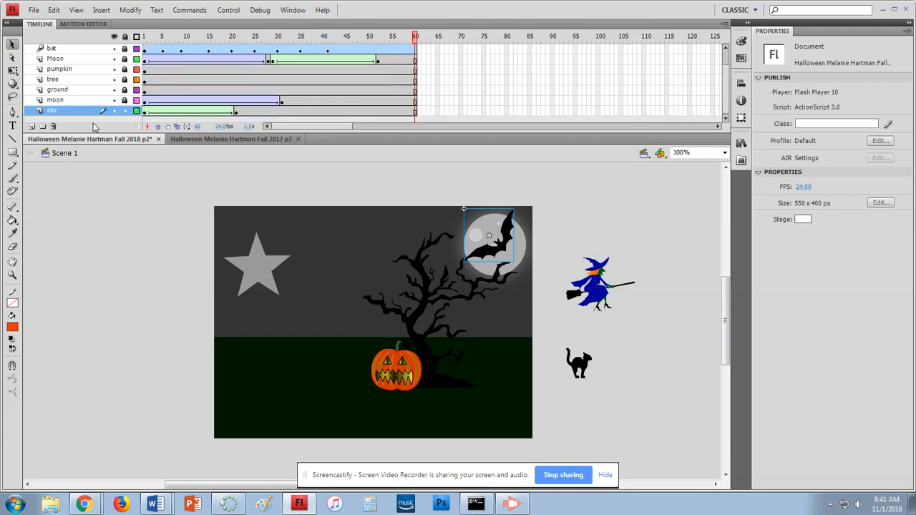
{"action": "left_click", "coordinate": [126, 93]}
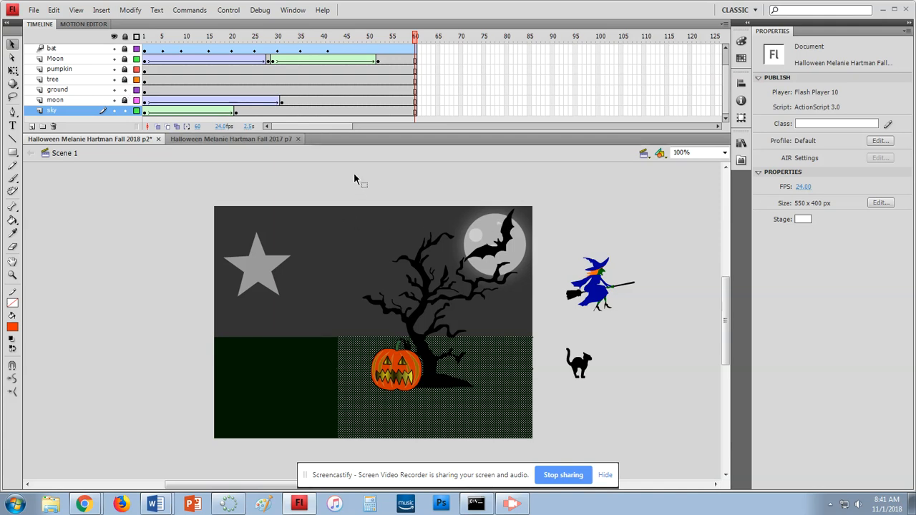
{"action": "left_click", "coordinate": [360, 37]}
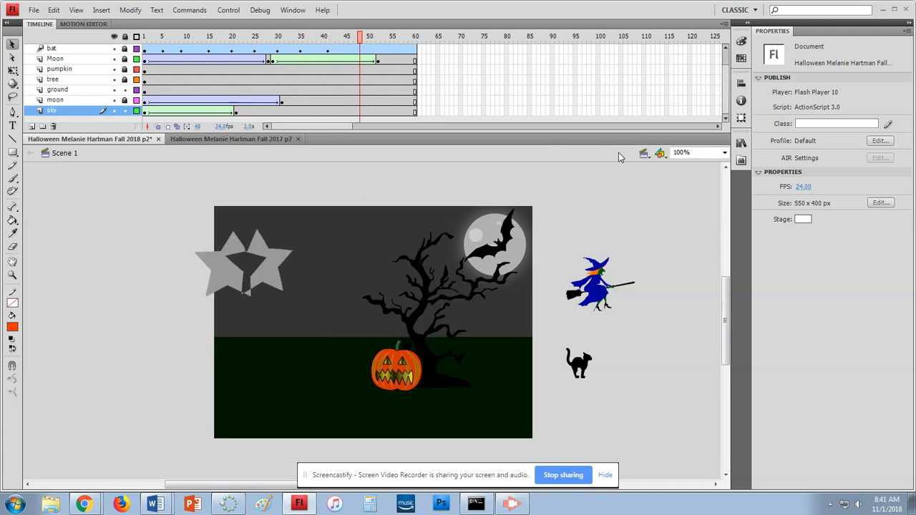
{"action": "mouse_move", "coordinate": [584, 185]}
{"action": "left_mouse_down"}
{"action": "mouse_move", "coordinate": [363, 270]}
{"action": "mouse_move", "coordinate": [345, 450]}
{"action": "mouse_move", "coordinate": [179, 440]}
{"action": "left_mouse_up"}
{"action": "right_click", "coordinate": [295, 417]}
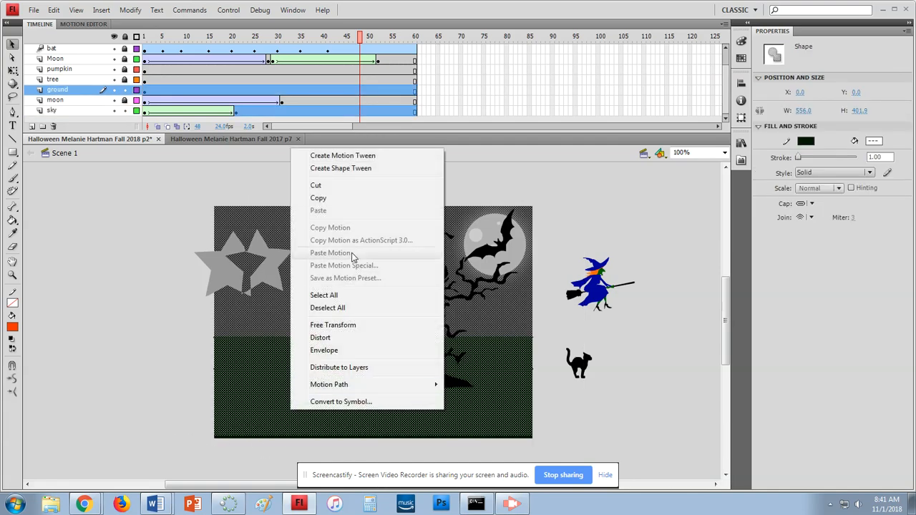
{"action": "left_click", "coordinate": [358, 208]}
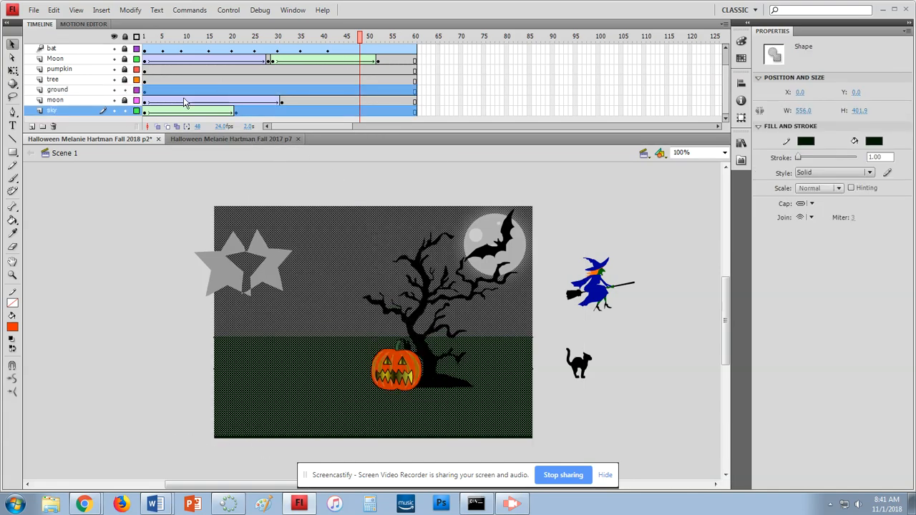
- Paste the copied sky and ground shapes into Scene 2's bg layer and lock that layer
{"action": "left_click", "coordinate": [642, 153]}
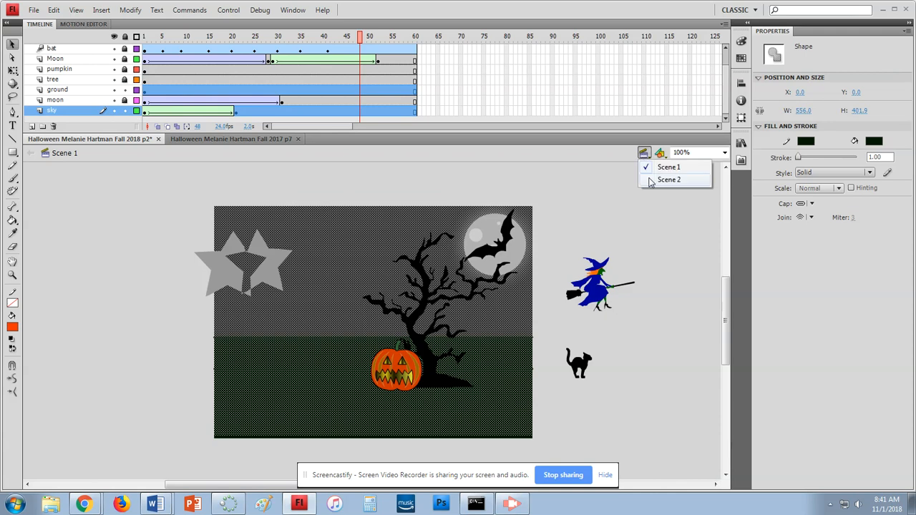
{"action": "left_click", "coordinate": [652, 178]}
{"action": "right_click", "coordinate": [288, 276]}
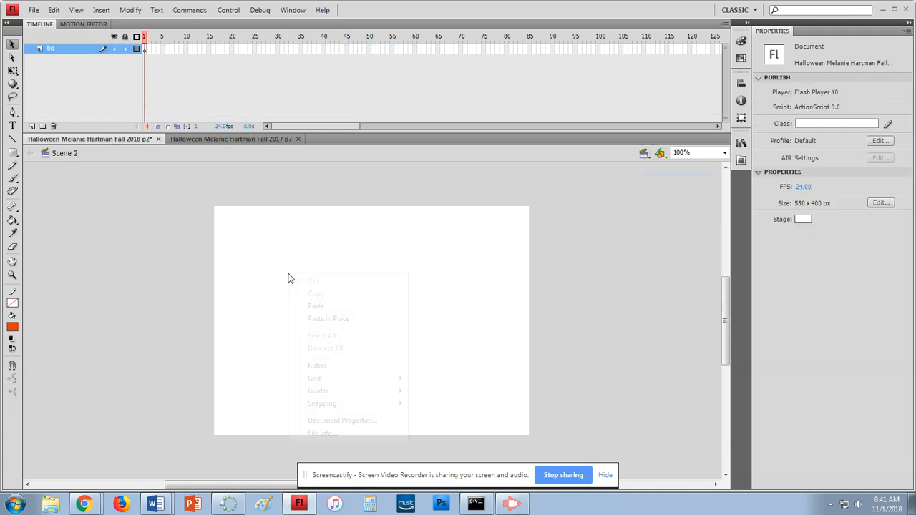
{"action": "left_click", "coordinate": [324, 306]}
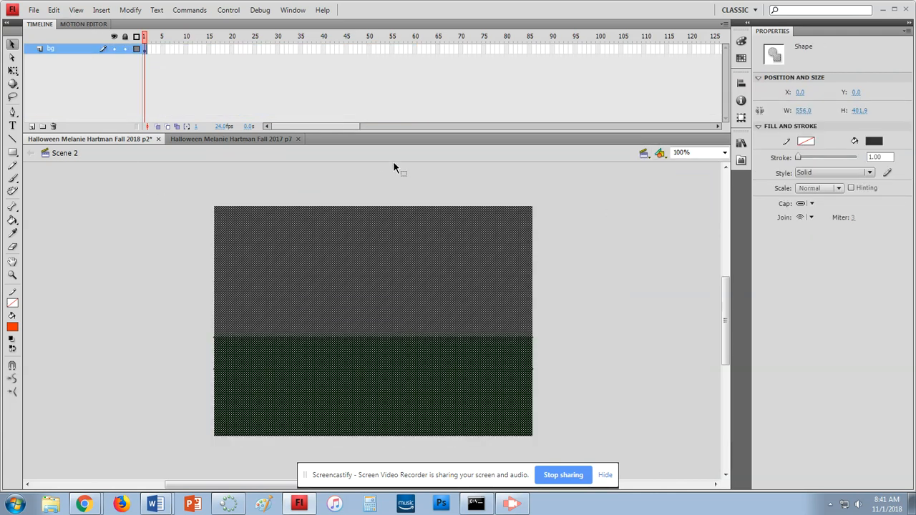
{"action": "left_click", "coordinate": [126, 48]}
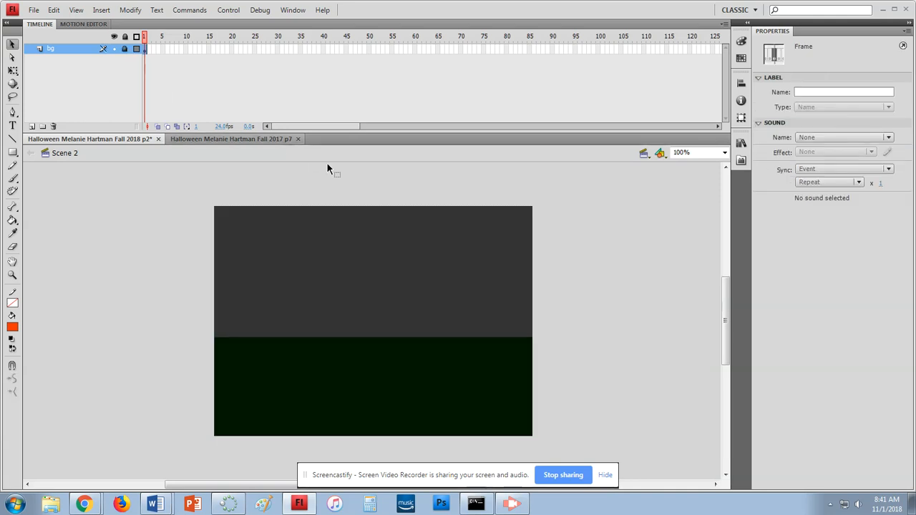
- Add two layers above bg in Scene 2, naming them bat and cat
{"action": "left_click", "coordinate": [31, 126]}
{"action": "double_click", "coordinate": [68, 47]}
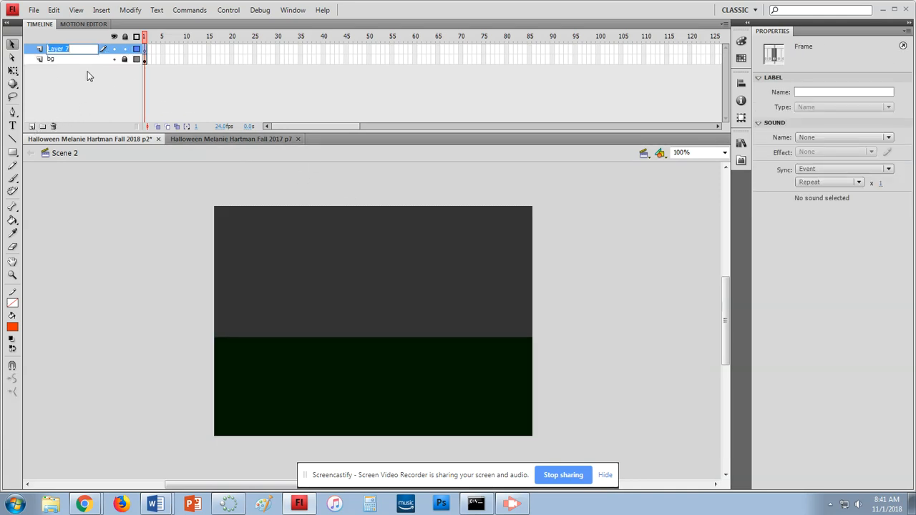
{"action": "type", "text": "bat"}
{"action": "left_click", "coordinate": [30, 114]}
{"action": "left_click", "coordinate": [31, 126]}
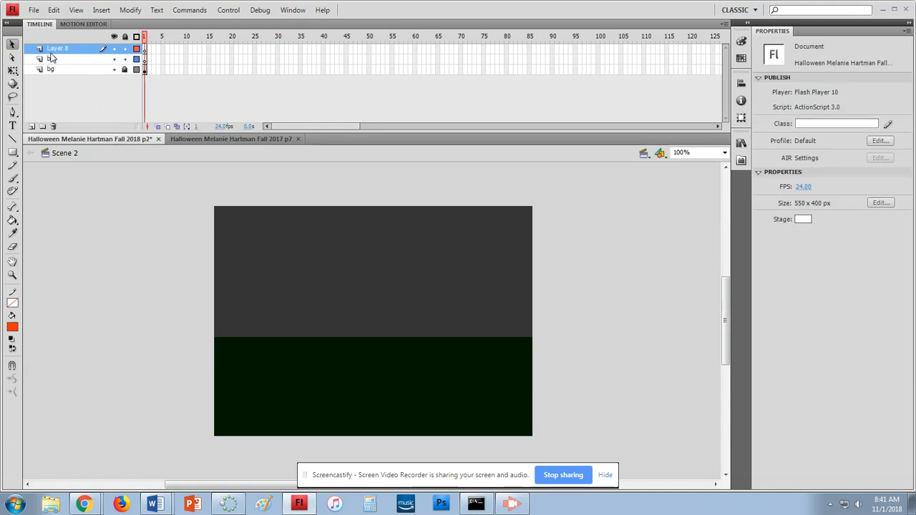
{"action": "double_click", "coordinate": [56, 49]}
{"action": "type", "text": "c"}
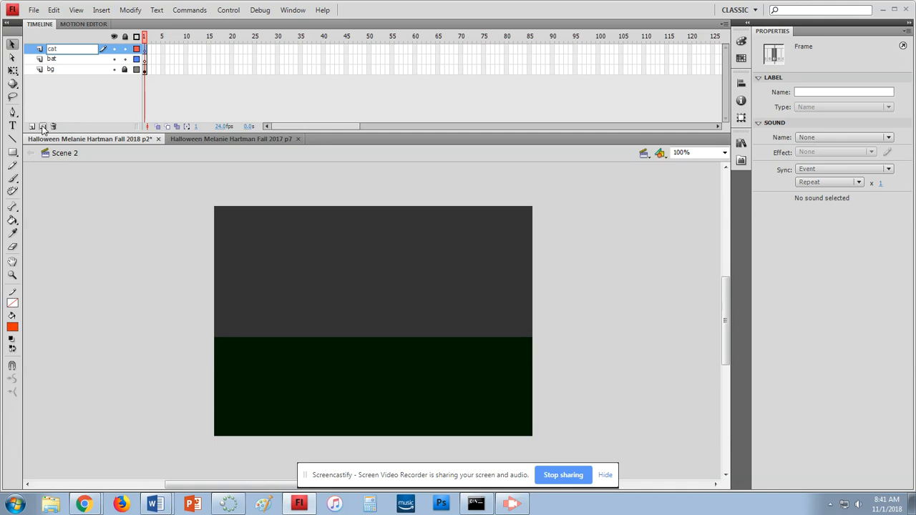
{"action": "type", "text": "at"}
- Add two more layers above cat, naming them moon and tree
{"action": "left_click", "coordinate": [31, 126]}
{"action": "double_click", "coordinate": [57, 48]}
{"action": "type", "text": "moon"}
{"action": "left_click", "coordinate": [31, 126]}
{"action": "double_click", "coordinate": [59, 48]}
{"action": "type", "text": "tree"}
- Add two layers above tree, naming them pumpkin and witch
{"action": "left_click", "coordinate": [32, 126]}
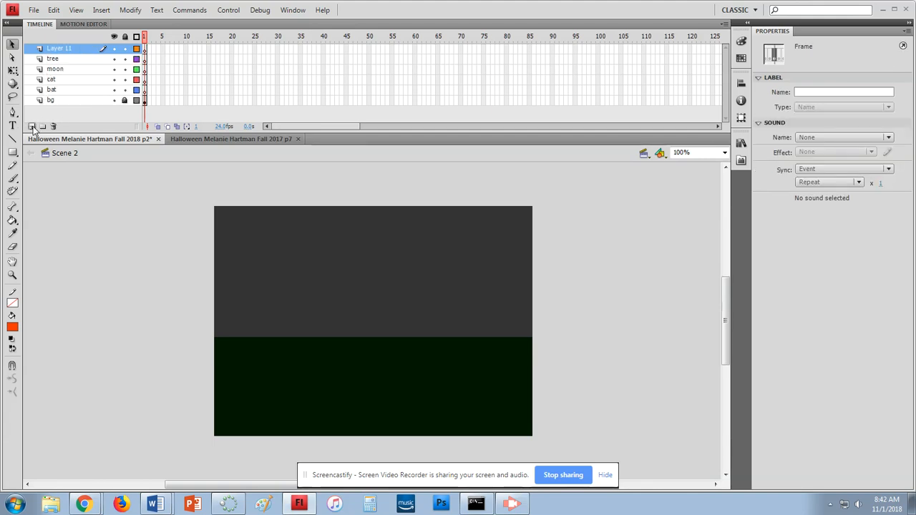
{"action": "double_click", "coordinate": [63, 49]}
{"action": "type", "text": "pumpkin"}
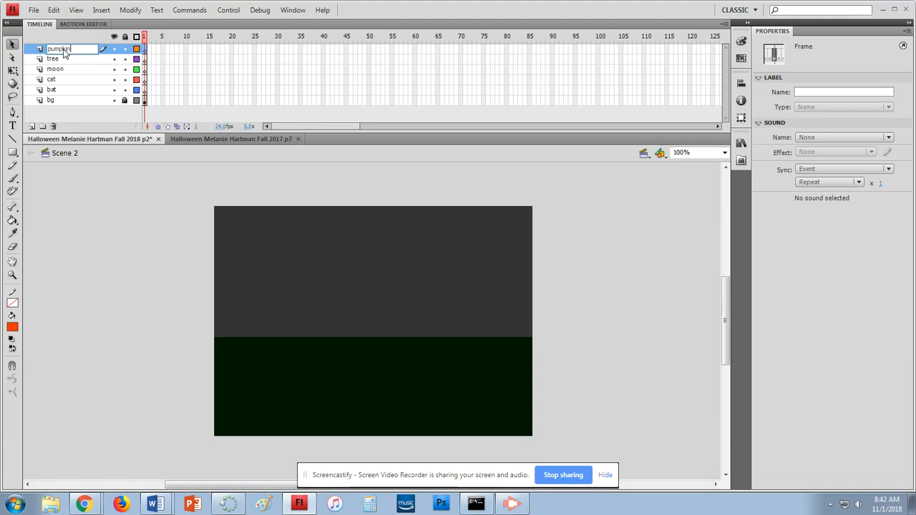
{"action": "left_click", "coordinate": [31, 126]}
{"action": "double_click", "coordinate": [69, 48]}
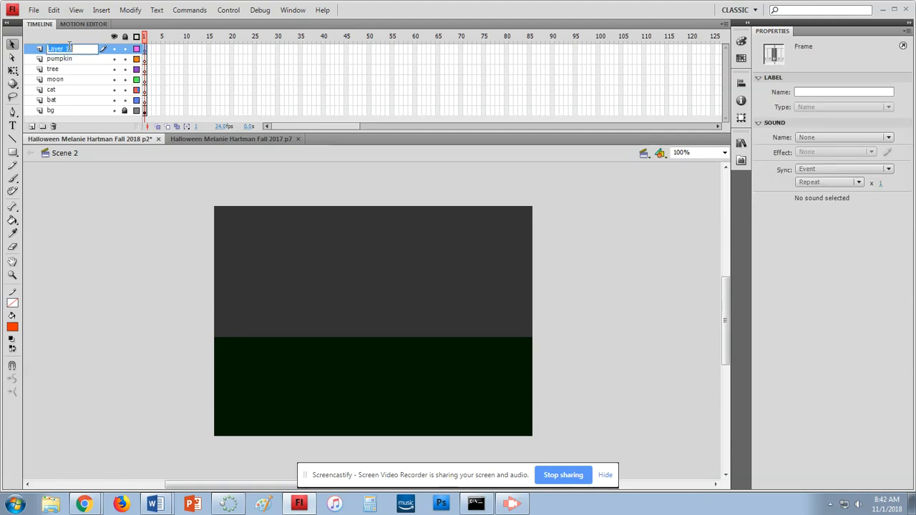
{"action": "type", "text": "witch"}
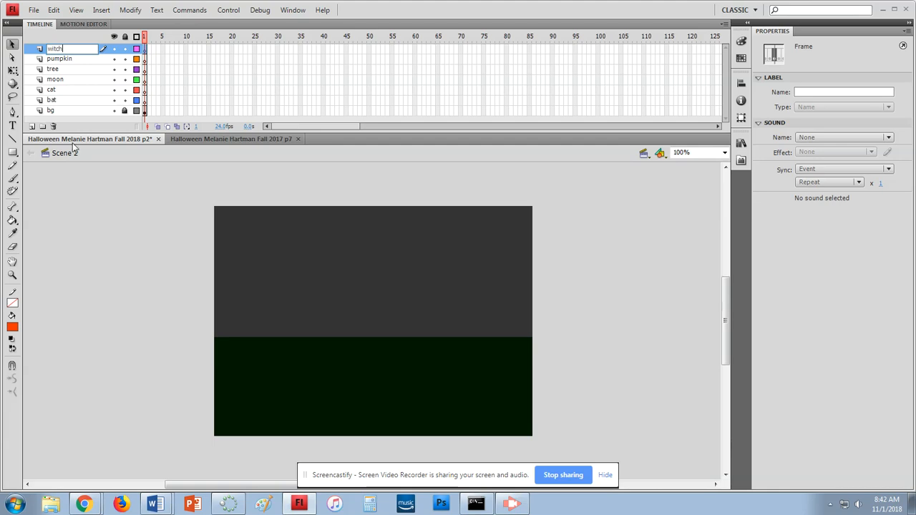
{"action": "left_click", "coordinate": [96, 169]}
- Place the Symbol 1 bat from the library in the sky's upper right on the bat layer and lock the layer
{"action": "left_click", "coordinate": [79, 101]}
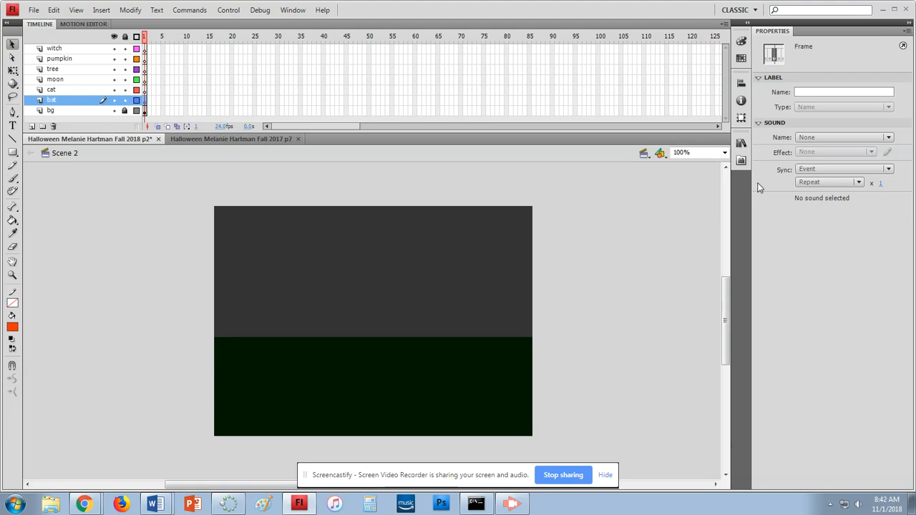
{"action": "left_click", "coordinate": [742, 144]}
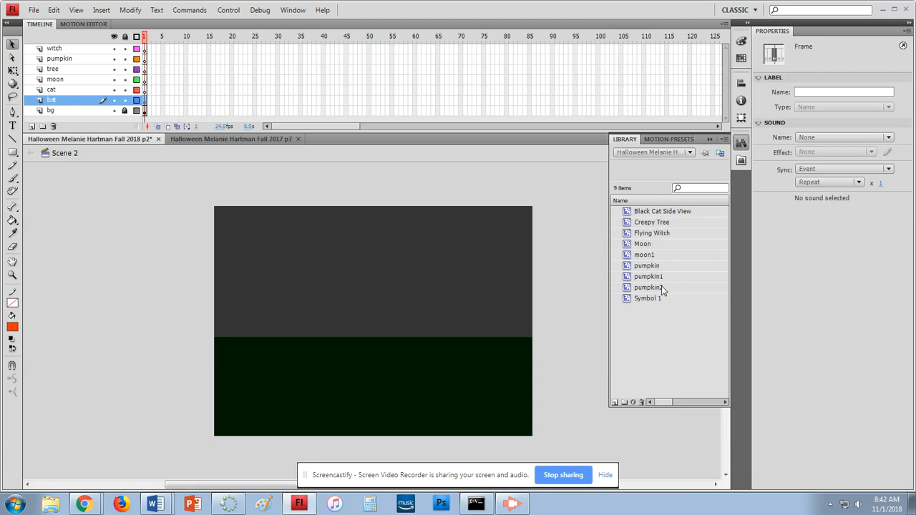
{"action": "left_click_drag", "start_coordinate": [658, 299], "coordinate": [494, 267]}
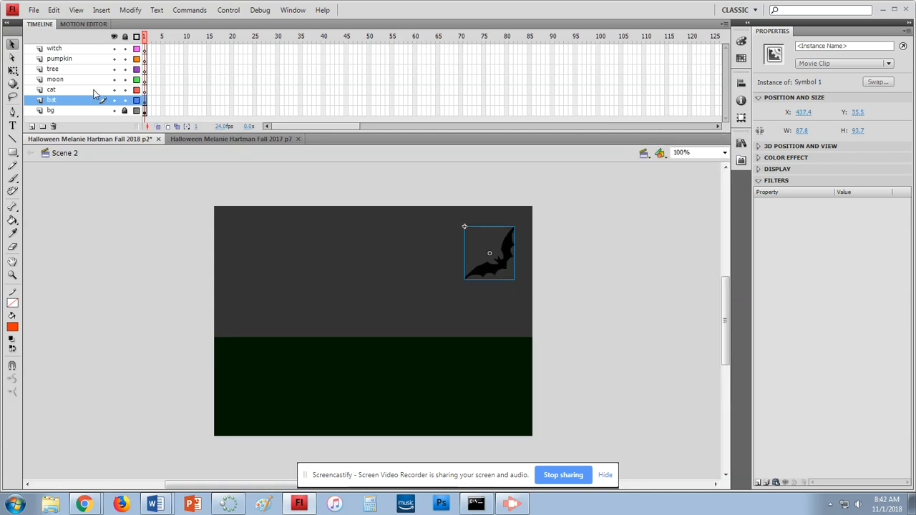
{"action": "left_click", "coordinate": [125, 100]}
- Place the Black Cat Side View symbol off the stage's left side on the cat layer and lock the layer
{"action": "left_click", "coordinate": [82, 89]}
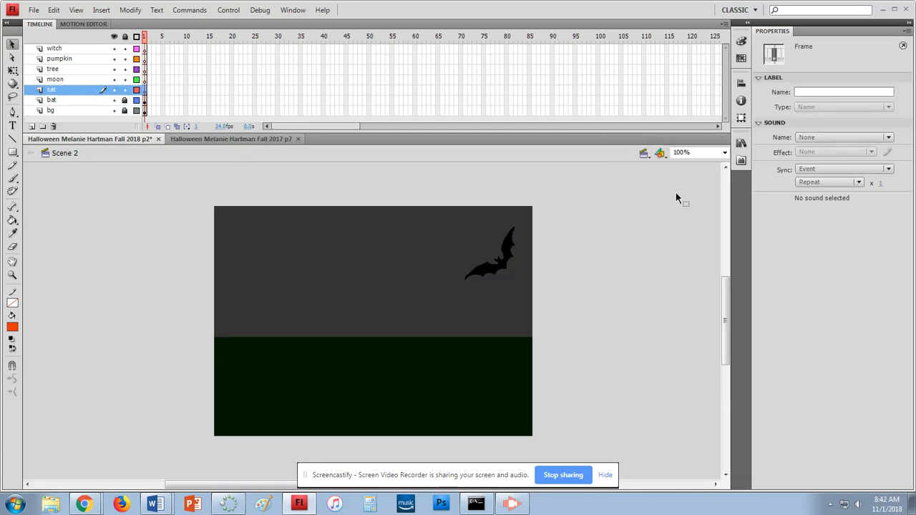
{"action": "left_click", "coordinate": [741, 142]}
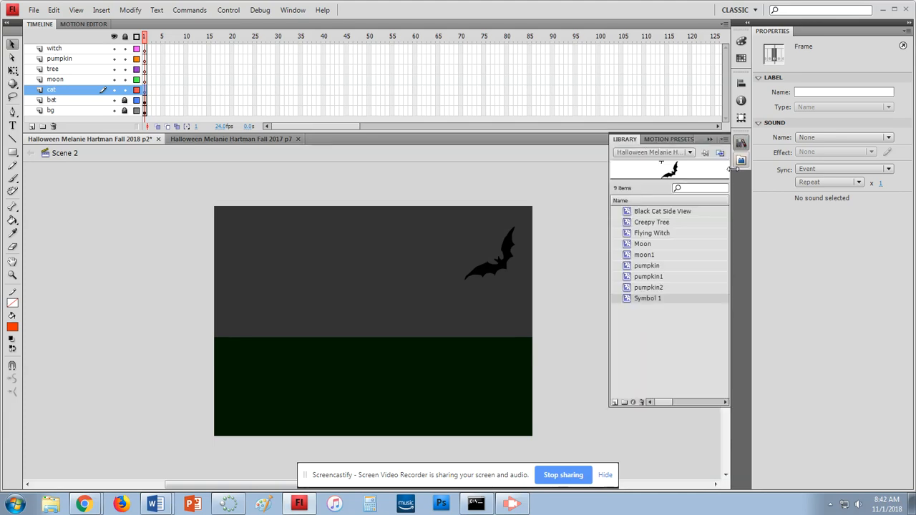
{"action": "left_click", "coordinate": [667, 225]}
{"action": "left_click", "coordinate": [666, 234]}
{"action": "left_click", "coordinate": [671, 213]}
{"action": "left_click_drag", "start_coordinate": [637, 215], "coordinate": [122, 322]}
{"action": "left_click", "coordinate": [124, 90]}
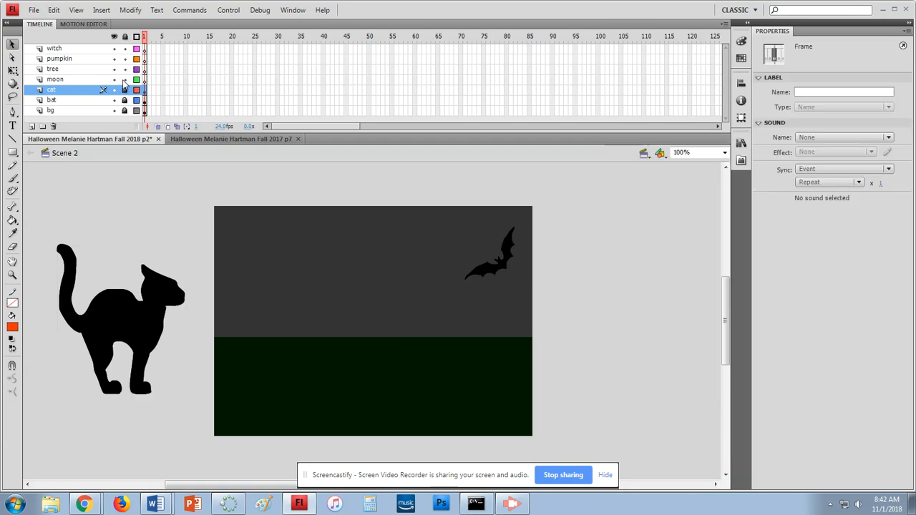
- Place the Moon symbol behind the bat on the moon layer and move the bat layer above the moon layer
{"action": "left_click", "coordinate": [82, 79]}
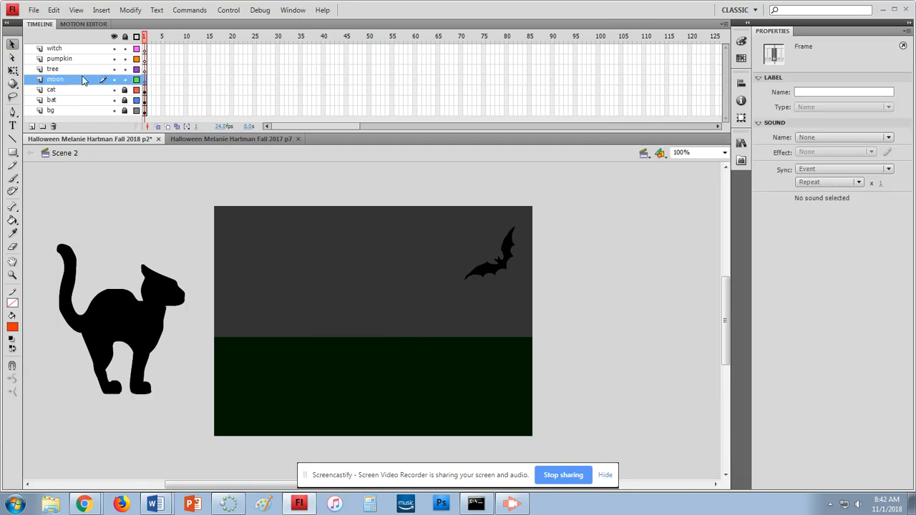
{"action": "left_click", "coordinate": [741, 142]}
{"action": "left_click_drag", "start_coordinate": [653, 247], "coordinate": [473, 248]}
{"action": "left_click_drag", "start_coordinate": [62, 101], "coordinate": [62, 81]}
- Place the Creepy Tree symbol from the library on the tree layer, over the right part of the stage
{"action": "left_click", "coordinate": [61, 70]}
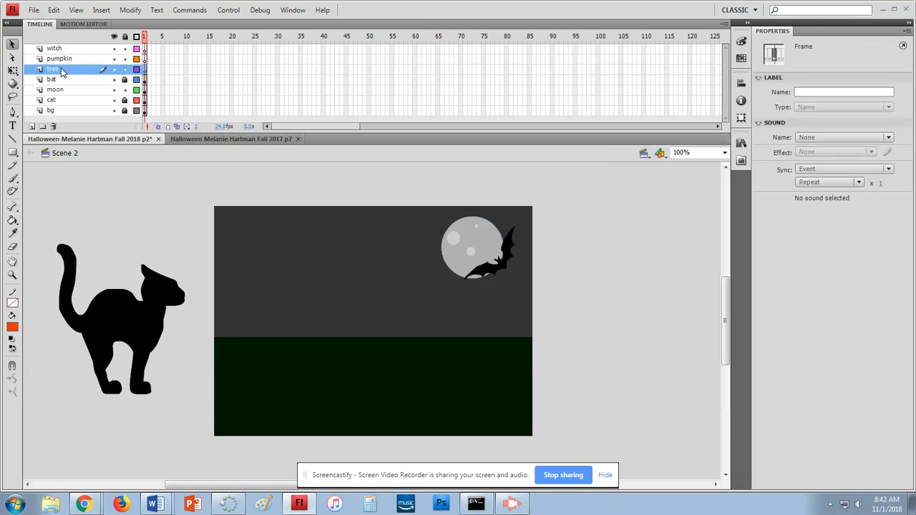
{"action": "left_click", "coordinate": [741, 142]}
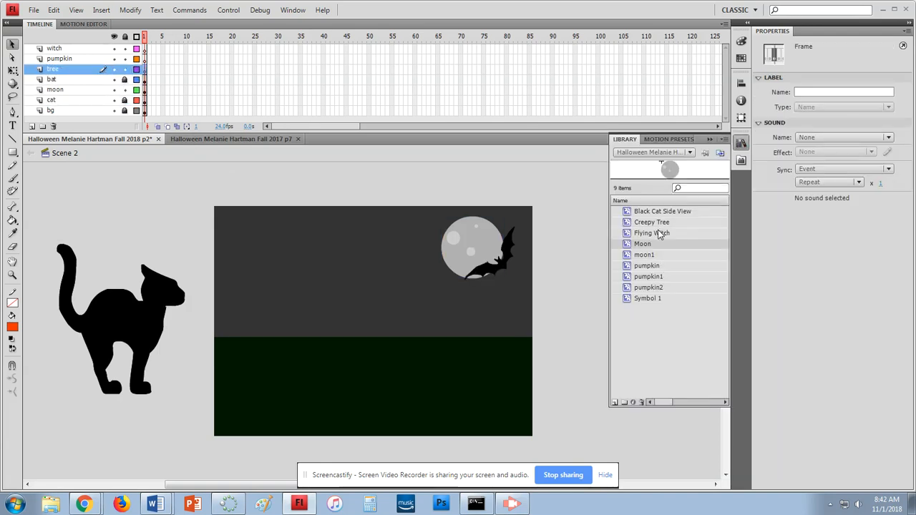
{"action": "left_click_drag", "start_coordinate": [651, 224], "coordinate": [436, 302]}
- Scale the tree down to about 285 × 278 px with its trunk on the ground below the moon, and lock its layer
{"action": "left_click", "coordinate": [12, 71]}
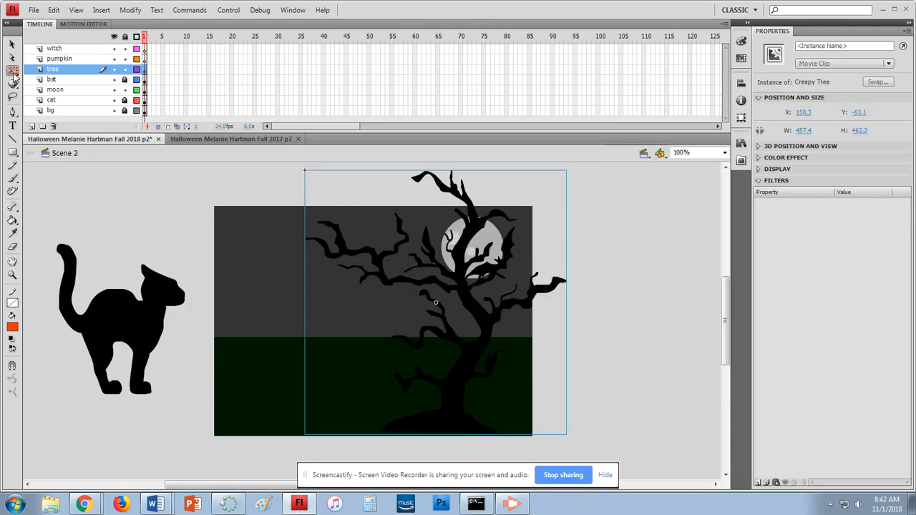
{"action": "left_click_drag", "start_coordinate": [302, 170], "coordinate": [358, 219]}
{"action": "left_click_drag", "start_coordinate": [452, 371], "coordinate": [456, 416]}
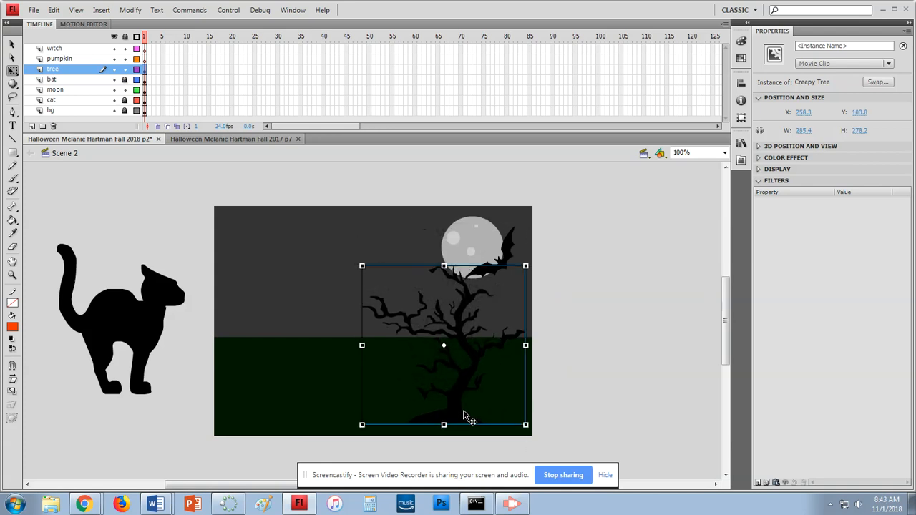
{"action": "left_click", "coordinate": [124, 69]}
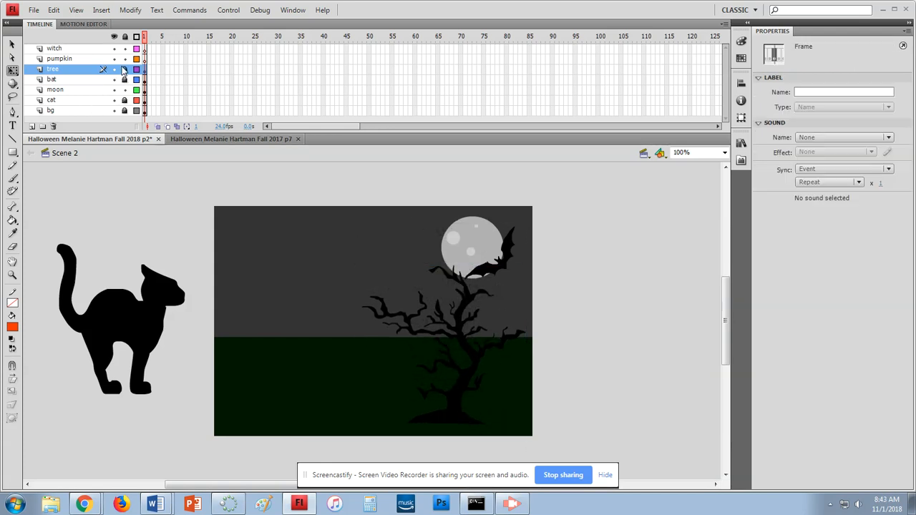
- Place the pumpkin symbol on the pumpkin layer at the left foot of the tree, sized about 91 × 71 px
{"action": "left_click", "coordinate": [84, 60]}
{"action": "left_click", "coordinate": [741, 143]}
{"action": "left_click_drag", "start_coordinate": [648, 266], "coordinate": [366, 369]}
{"action": "left_click_drag", "start_coordinate": [299, 296], "coordinate": [412, 408]}
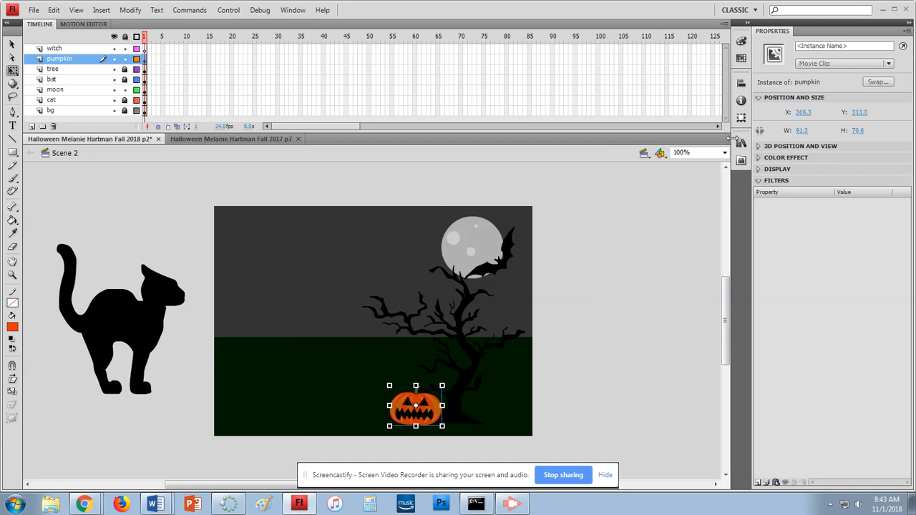
- Lock the pumpkin layer and place the Flying Witch symbol from the library on the witch layer
{"action": "left_click", "coordinate": [125, 59]}
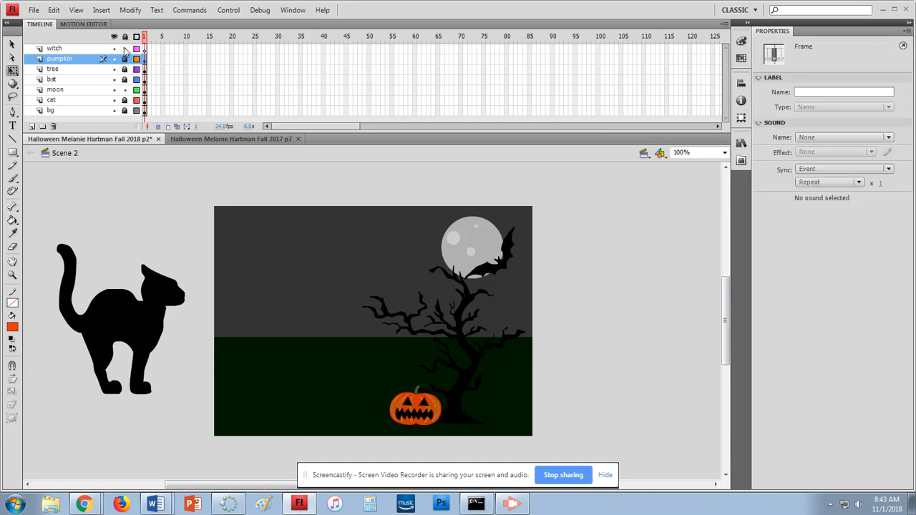
{"action": "left_click", "coordinate": [80, 49]}
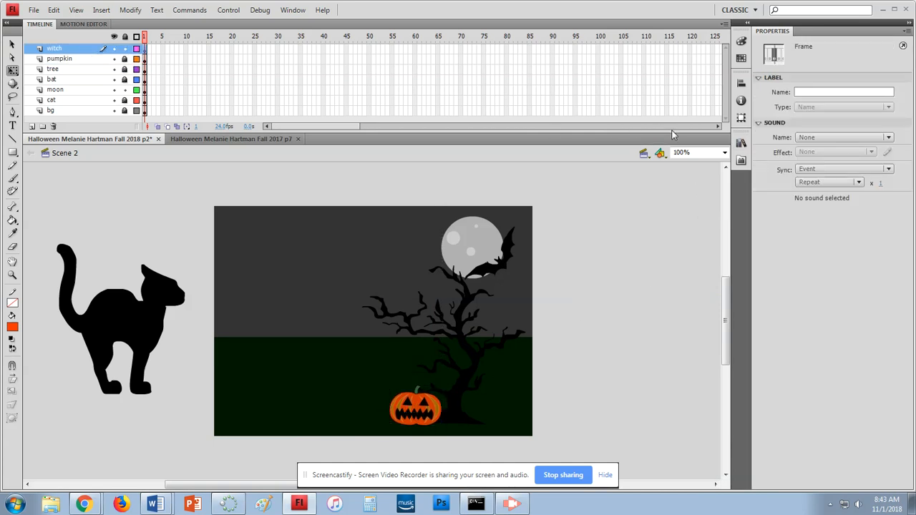
{"action": "left_click", "coordinate": [741, 142]}
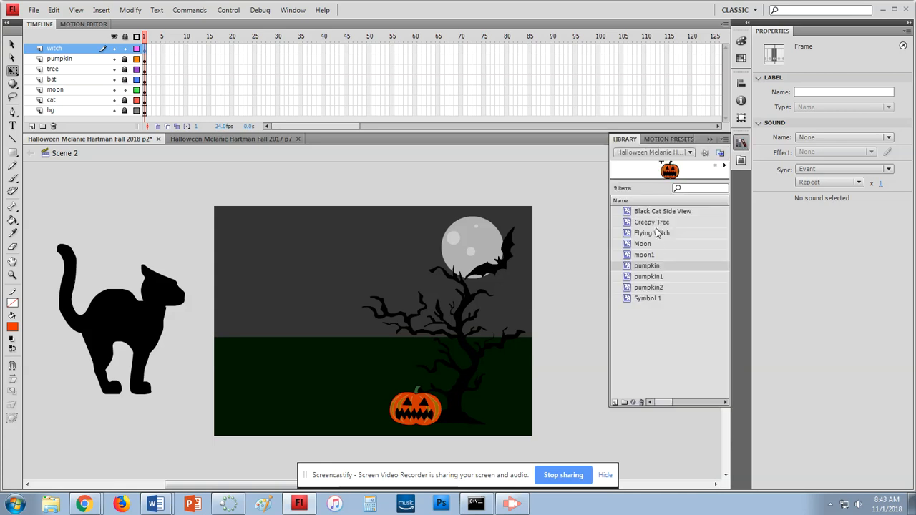
{"action": "left_click", "coordinate": [657, 234]}
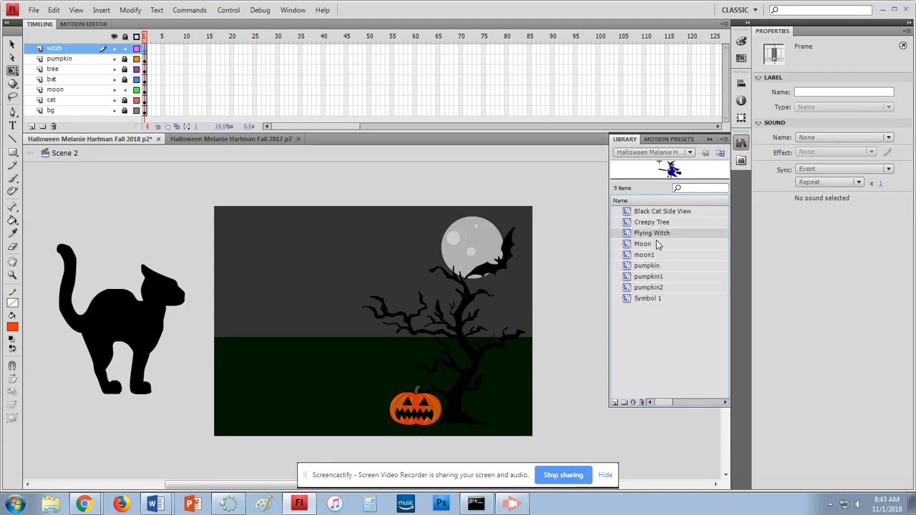
{"action": "left_click_drag", "start_coordinate": [662, 236], "coordinate": [442, 297]}
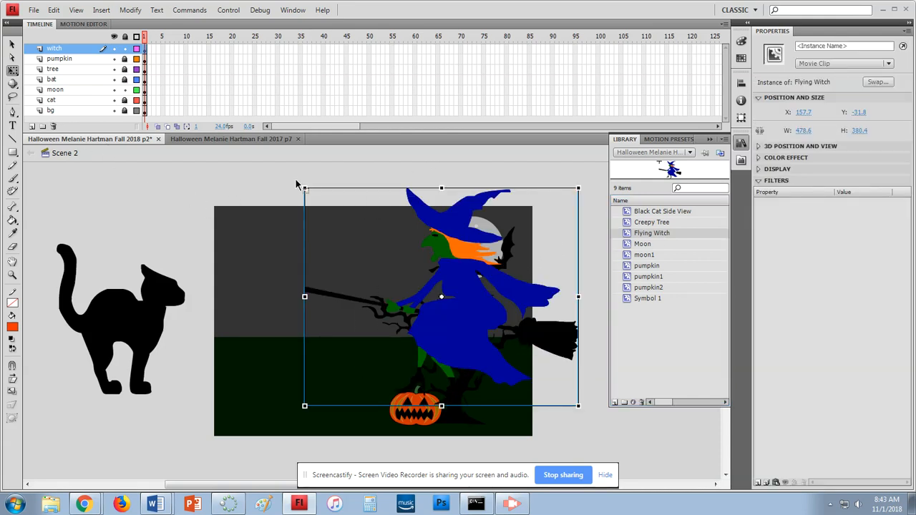
- Scale the witch down to about 124 × 136 px and move her off the stage, to the right of the moon
{"action": "key", "text": "ctrl+l"}
{"action": "left_click_drag", "start_coordinate": [304, 189], "coordinate": [406, 258]}
{"action": "left_click_drag", "start_coordinate": [457, 325], "coordinate": [616, 279]}
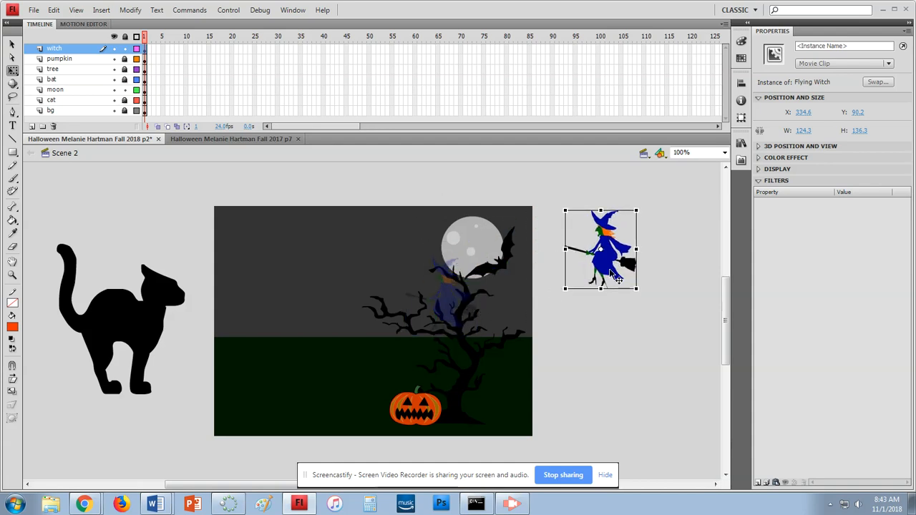
- Lock the moon and witch layers and add a new layer named text above the witch layer
{"action": "left_click", "coordinate": [125, 90]}
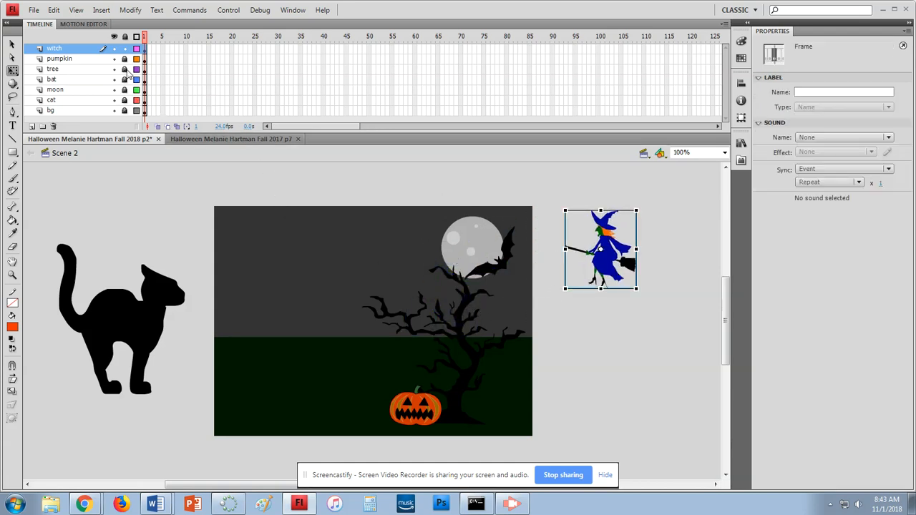
{"action": "left_click", "coordinate": [124, 48]}
{"action": "left_click", "coordinate": [32, 126]}
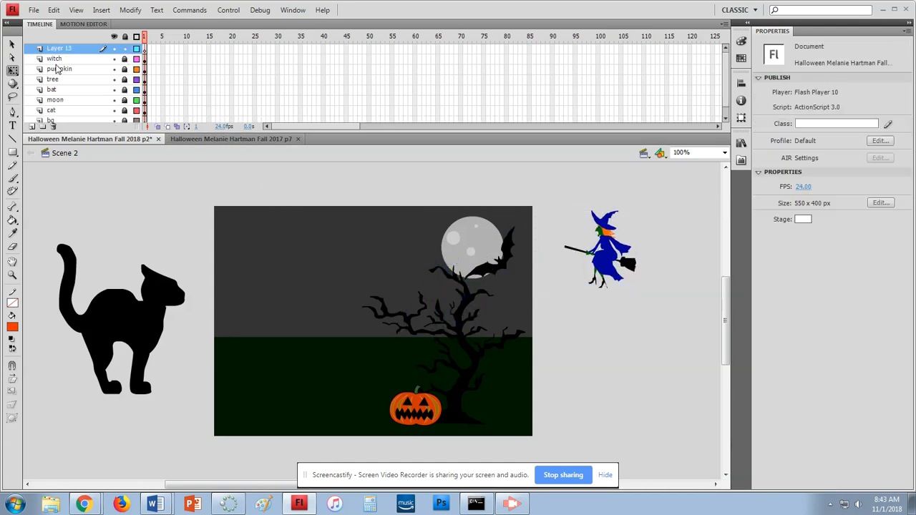
{"action": "double_click", "coordinate": [57, 48]}
{"action": "type", "text": "te"}
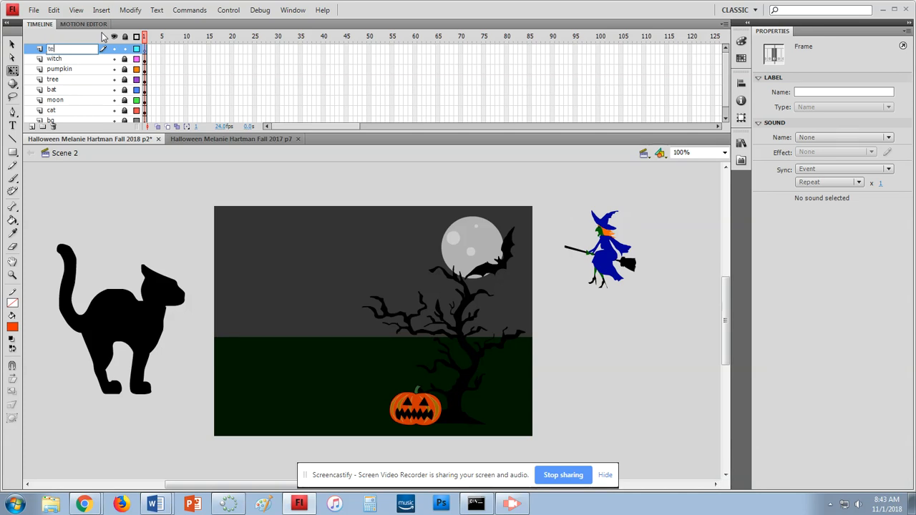
{"action": "left_click", "coordinate": [181, 223]}
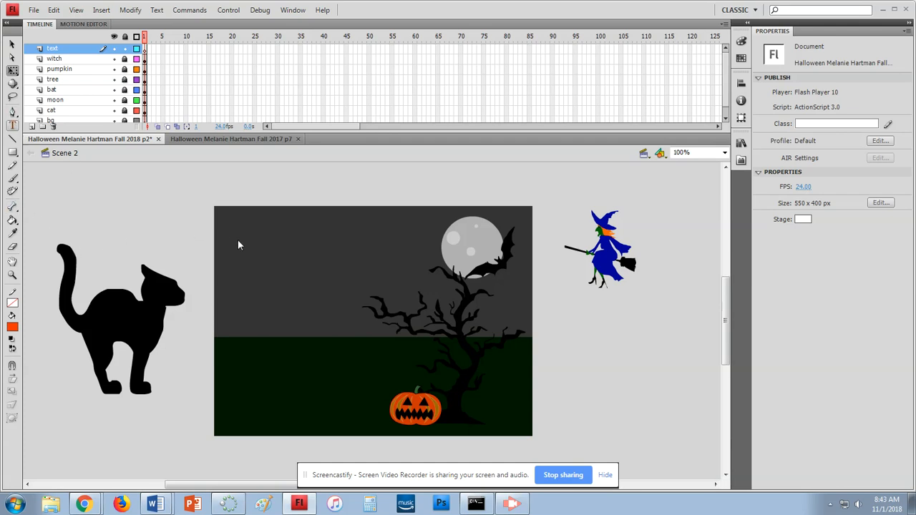
- Add the static text "Happy Halloween" near the stage's upper left in orange 59 pt Fighting Spirit TBS
{"action": "key", "text": "t"}
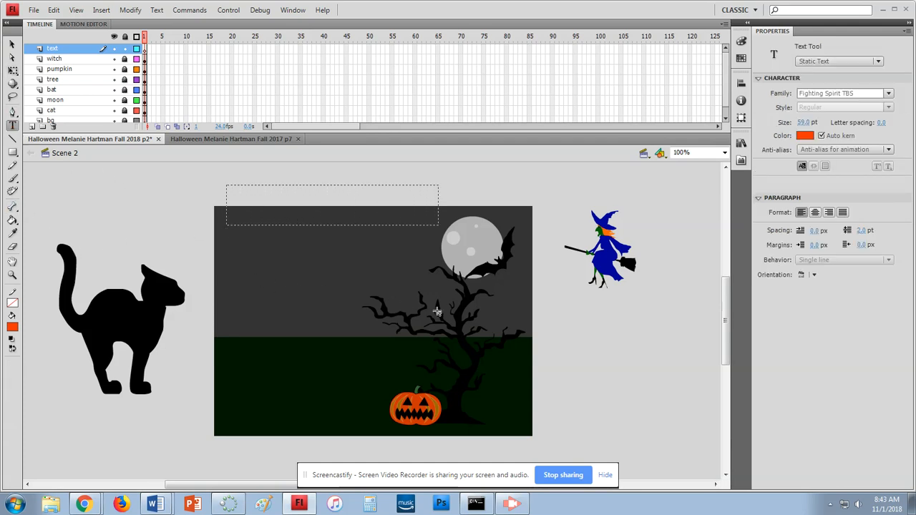
{"action": "type", "text": "Happy Halloween"}
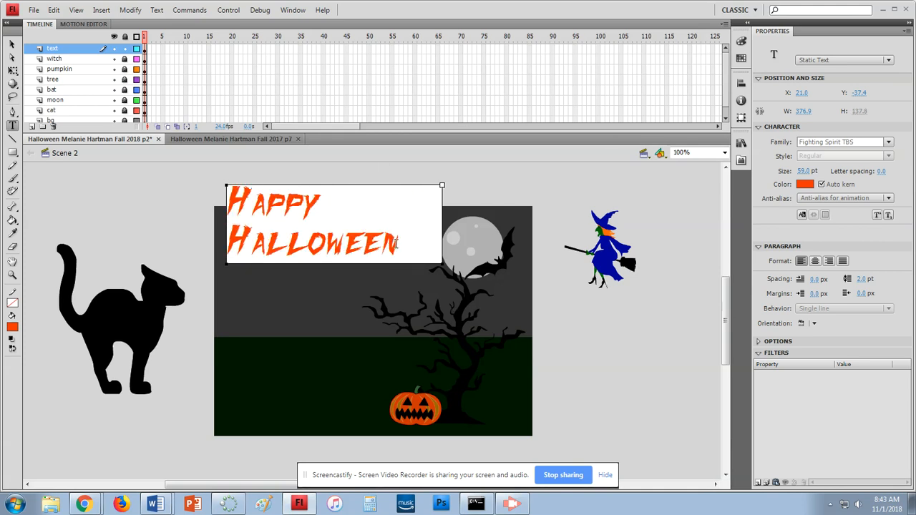
{"action": "left_click_drag", "start_coordinate": [399, 244], "coordinate": [196, 206]}
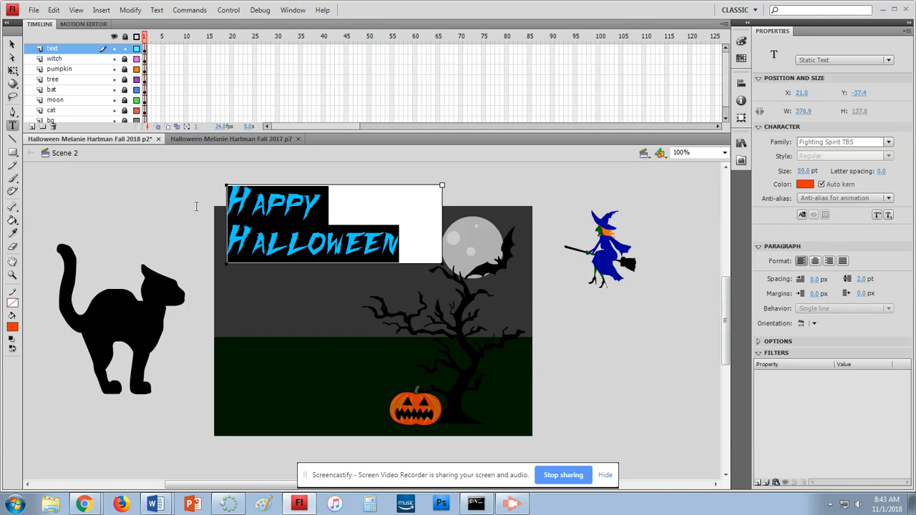
{"action": "left_click", "coordinate": [889, 144]}
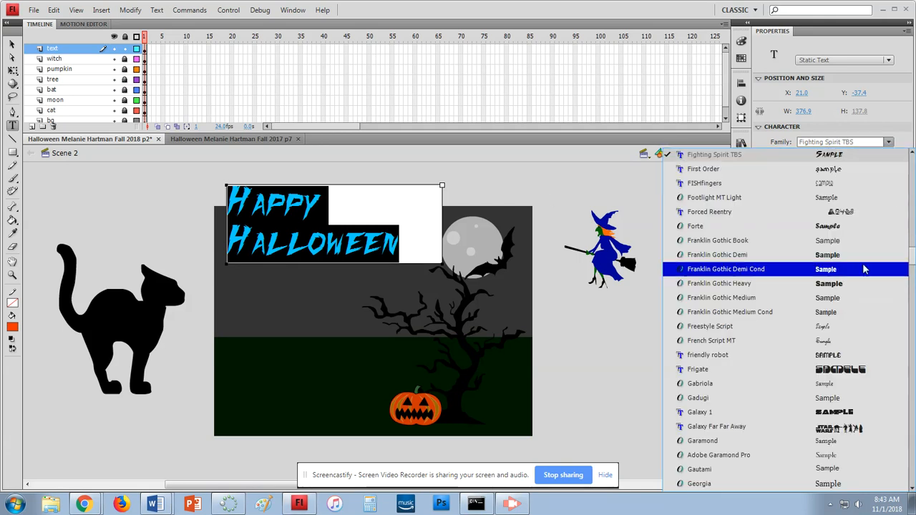
{"action": "scroll", "coordinate": [850, 332], "scroll_direction": "down", "scroll_amount": 2}
{"action": "scroll", "coordinate": [850, 332], "scroll_direction": "down", "scroll_amount": 4}
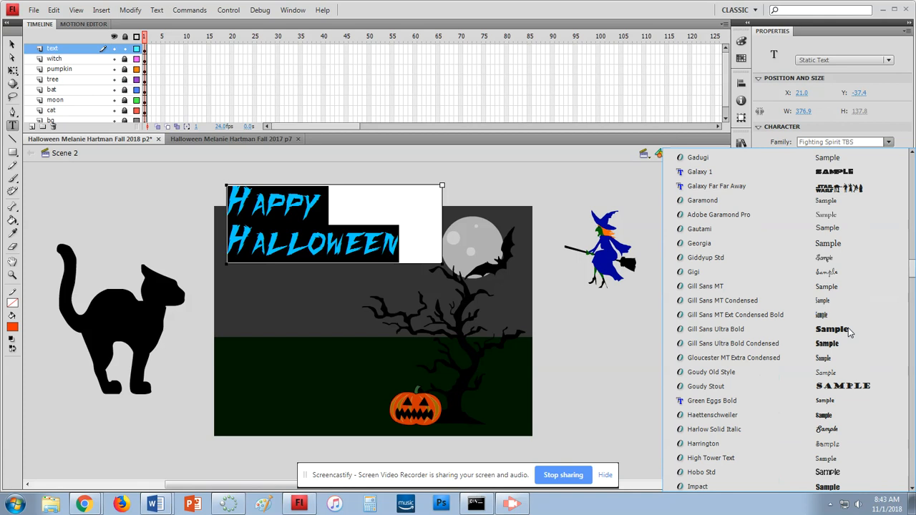
{"action": "scroll", "coordinate": [849, 331], "scroll_direction": "down", "scroll_amount": 2}
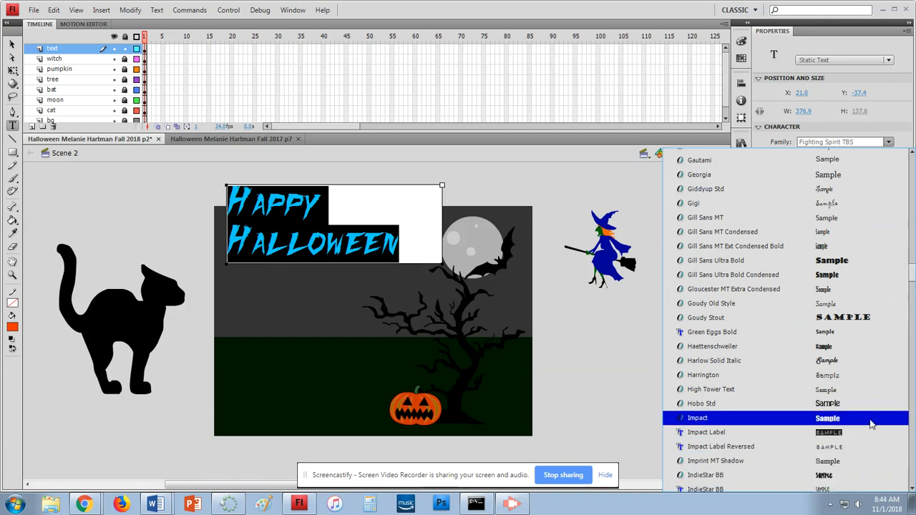
{"action": "scroll", "coordinate": [871, 401], "scroll_direction": "up", "scroll_amount": 8}
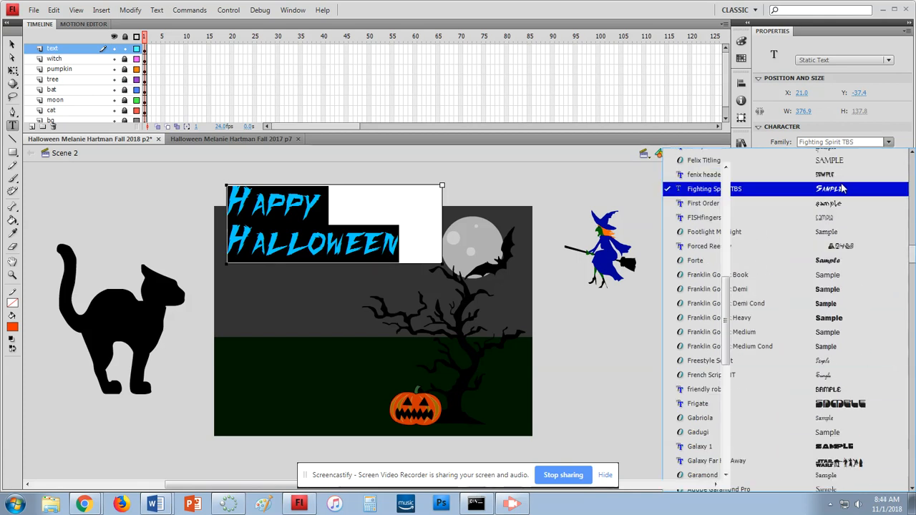
{"action": "left_click", "coordinate": [845, 189]}
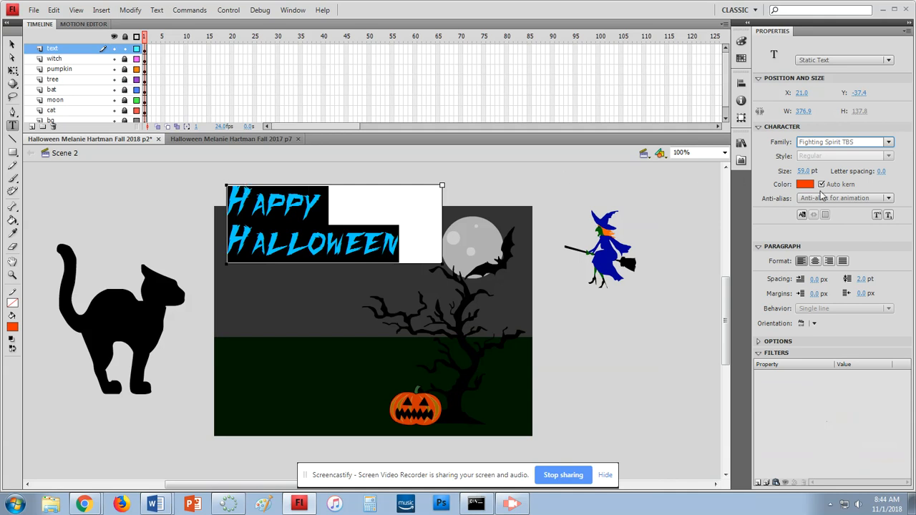
{"action": "left_click", "coordinate": [803, 185]}
{"action": "left_click", "coordinate": [878, 260]}
- Move the text block fully onto the dark sky, to about X 20.6, Y 11.6
{"action": "left_click", "coordinate": [11, 44]}
{"action": "left_click_drag", "start_coordinate": [247, 242], "coordinate": [241, 270]}
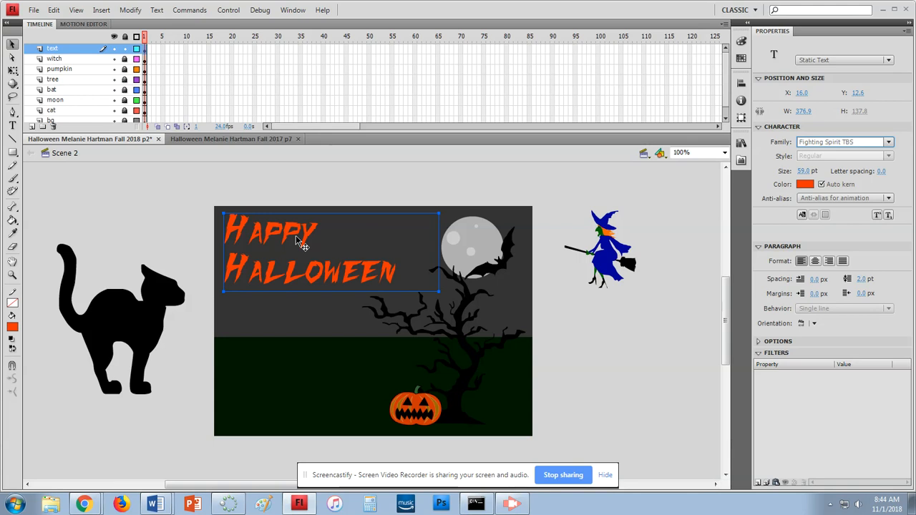
{"action": "mouse_move", "coordinate": [289, 230]}
{"action": "left_mouse_down"}
{"action": "mouse_move", "coordinate": [288, 282]}
{"action": "mouse_move", "coordinate": [284, 234]}
{"action": "left_mouse_up"}
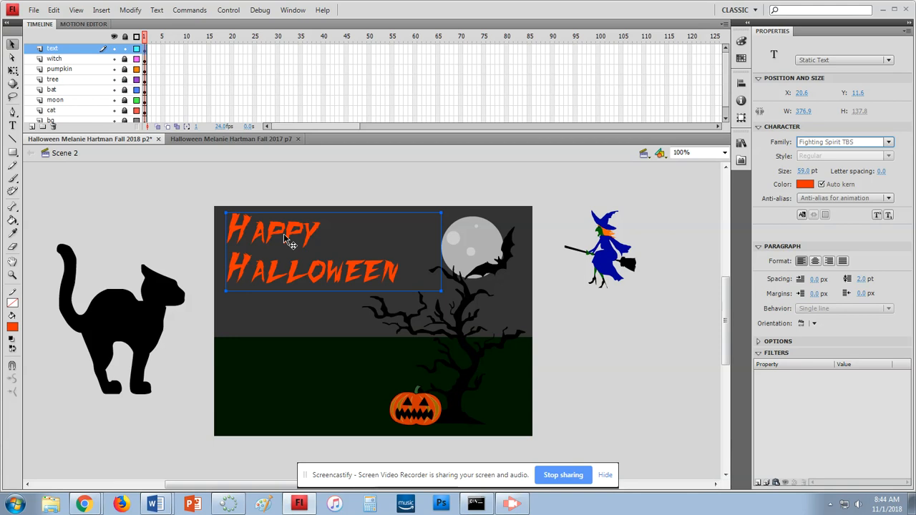
- Break the "Happy Halloween" text apart twice, first into single letters and again into editable shapes
{"action": "key", "text": "ctrl+b"}
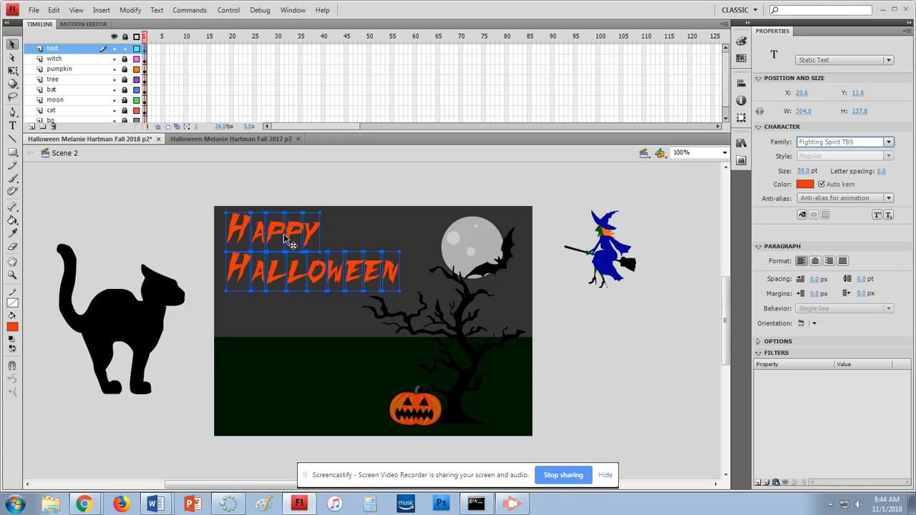
{"action": "left_click", "coordinate": [362, 325]}
{"action": "left_click", "coordinate": [234, 279]}
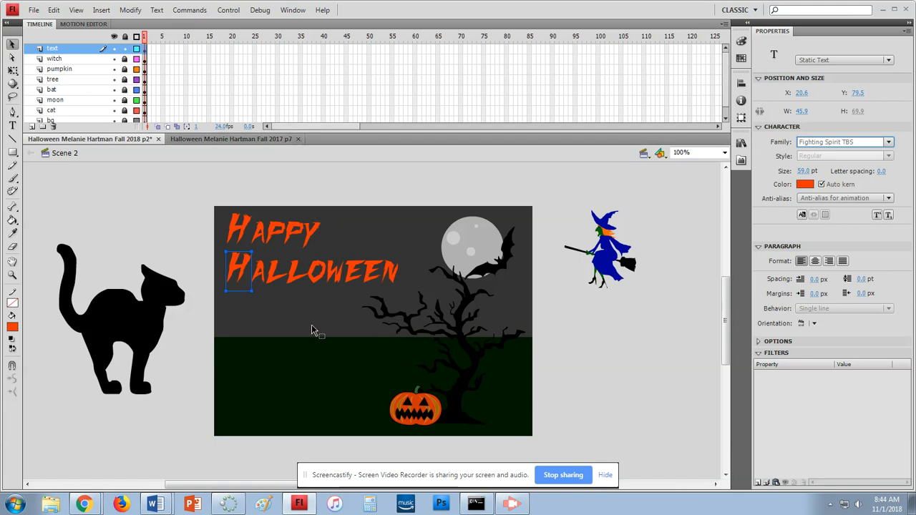
{"action": "left_click", "coordinate": [209, 320]}
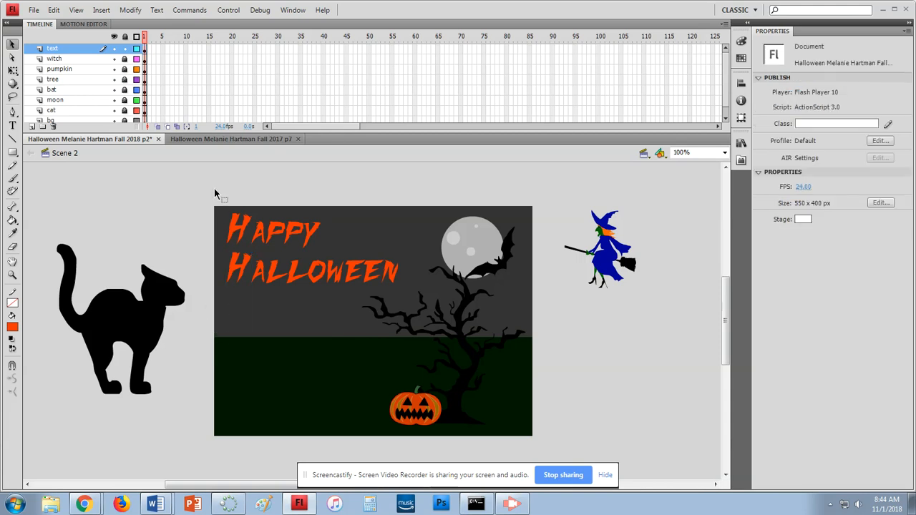
{"action": "left_click_drag", "start_coordinate": [231, 230], "coordinate": [419, 316]}
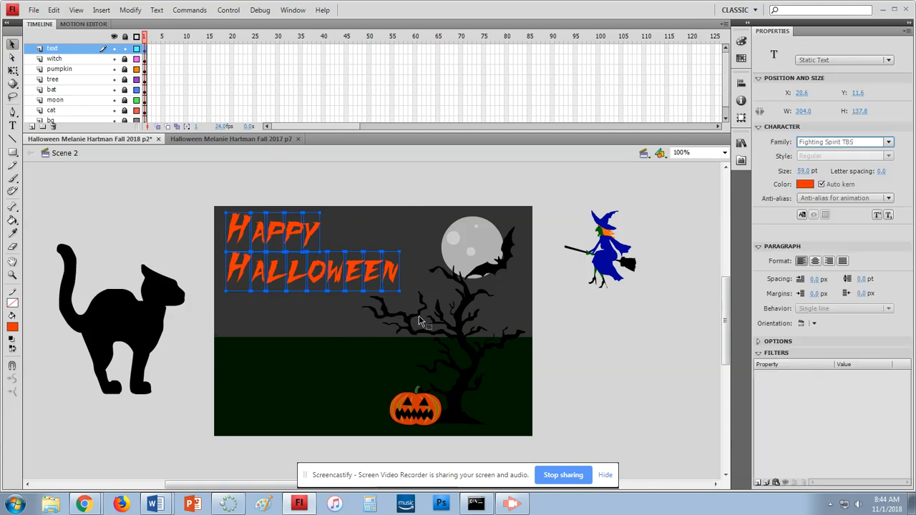
{"action": "key", "text": "ctrl+b"}
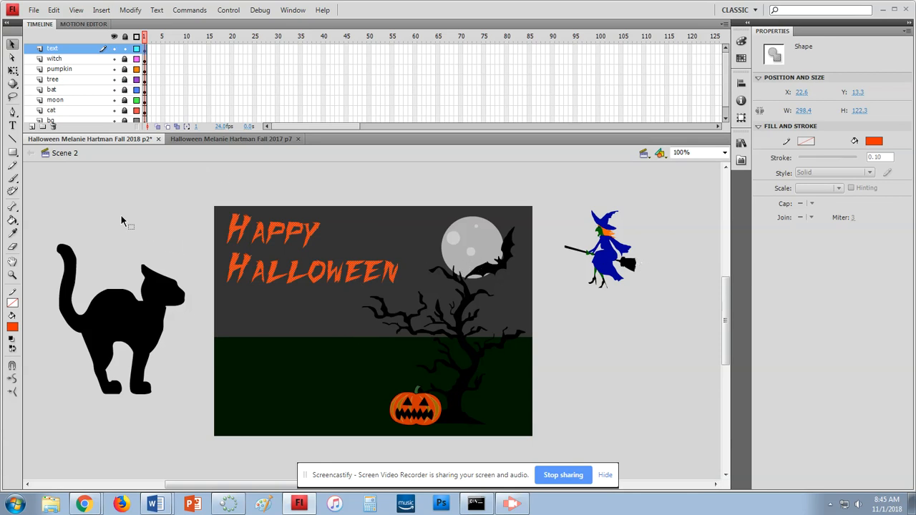
{"action": "left_click", "coordinate": [190, 282]}
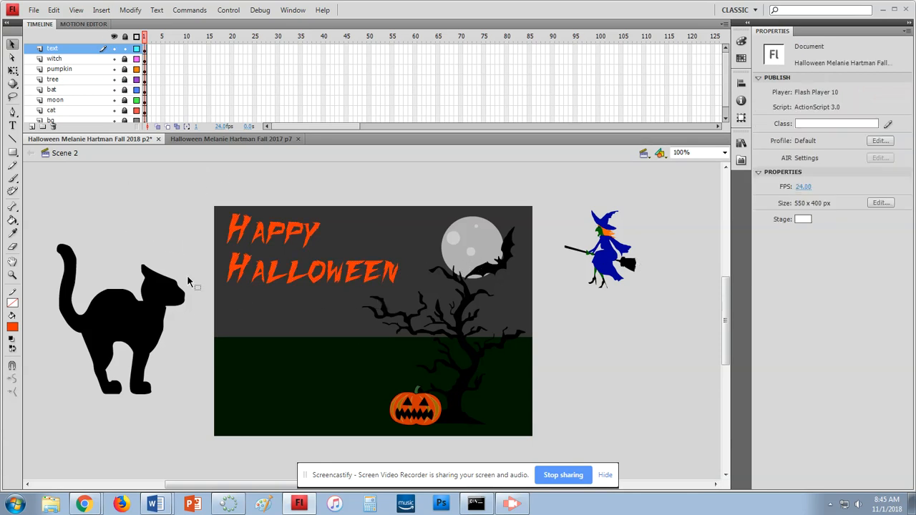
- Starting with a keyframe at frame 5 of the text layer, erase "Halloween" from its last letter backward, one piece per new keyframe, through frame 22
{"action": "left_click", "coordinate": [162, 48]}
{"action": "key", "text": "F5"}
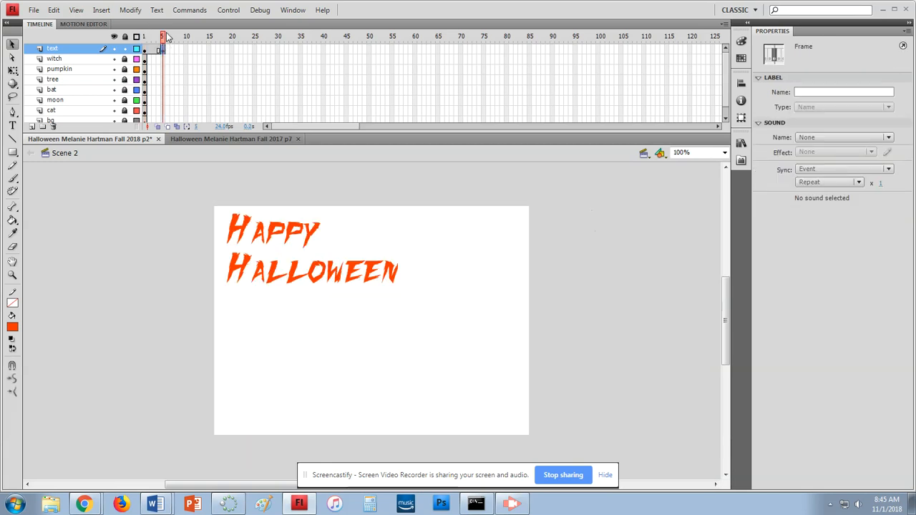
{"action": "left_click", "coordinate": [12, 246]}
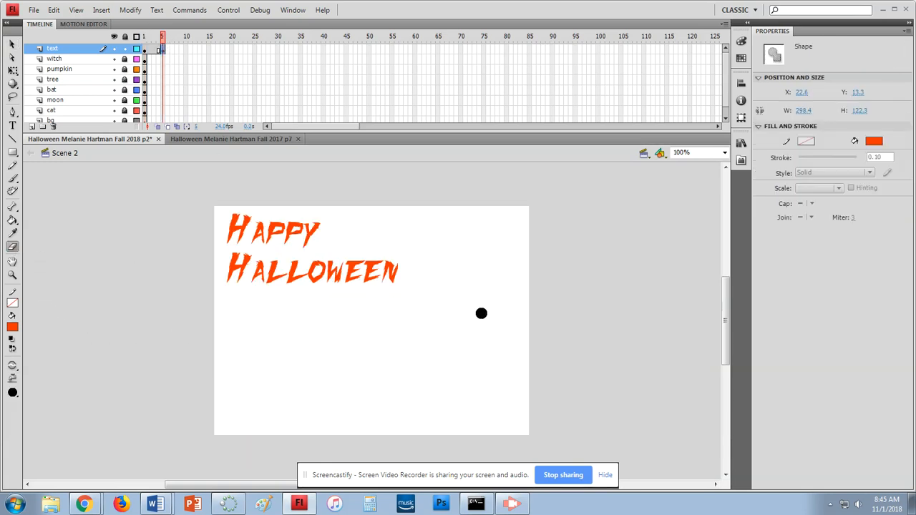
{"action": "left_click_drag", "start_coordinate": [396, 265], "coordinate": [394, 288]}
{"action": "key", "text": "F6"}
{"action": "left_click_drag", "start_coordinate": [389, 256], "coordinate": [380, 296]}
{"action": "key", "text": "F6"}
{"action": "key", "text": "F6"}
{"action": "left_click_drag", "start_coordinate": [370, 253], "coordinate": [370, 304]}
{"action": "key", "text": "F6"}
{"action": "mouse_move", "coordinate": [362, 251]}
{"action": "left_mouse_down"}
{"action": "mouse_move", "coordinate": [354, 289]}
{"action": "mouse_move", "coordinate": [358, 255]}
{"action": "mouse_move", "coordinate": [353, 287]}
{"action": "mouse_move", "coordinate": [350, 254]}
{"action": "mouse_move", "coordinate": [345, 295]}
{"action": "mouse_move", "coordinate": [340, 264]}
{"action": "mouse_move", "coordinate": [340, 297]}
{"action": "left_mouse_up"}
{"action": "key", "text": "F6"}
{"action": "key", "text": "F6"}
{"action": "key", "text": "F6"}
{"action": "left_click_drag", "start_coordinate": [331, 252], "coordinate": [331, 301]}
{"action": "key", "text": "F6"}
{"action": "left_click_drag", "start_coordinate": [323, 257], "coordinate": [313, 296]}
{"action": "key", "text": "F6"}
{"action": "mouse_move", "coordinate": [315, 258]}
{"action": "left_mouse_down"}
{"action": "mouse_move", "coordinate": [293, 279]}
{"action": "mouse_move", "coordinate": [291, 256]}
{"action": "mouse_move", "coordinate": [290, 284]}
{"action": "mouse_move", "coordinate": [266, 284]}
{"action": "mouse_move", "coordinate": [278, 298]}
{"action": "mouse_move", "coordinate": [250, 254]}
{"action": "mouse_move", "coordinate": [234, 283]}
{"action": "mouse_move", "coordinate": [231, 256]}
{"action": "mouse_move", "coordinate": [259, 264]}
{"action": "left_mouse_up"}
{"action": "key", "text": "F6"}
{"action": "key", "text": "F6"}
{"action": "key", "text": "F6"}
{"action": "key", "text": "F6"}
{"action": "key", "text": "F6"}
{"action": "key", "text": "F6"}
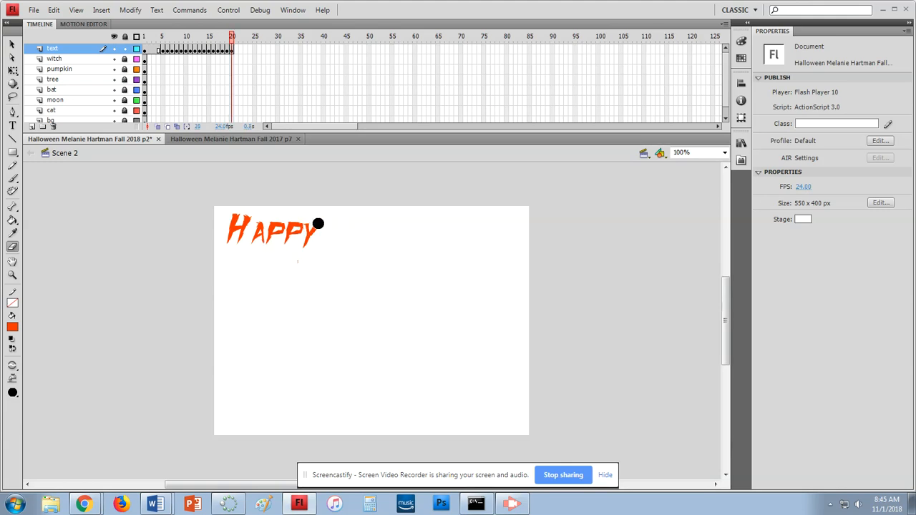
{"action": "key", "text": "F6"}
{"action": "key", "text": "F6"}
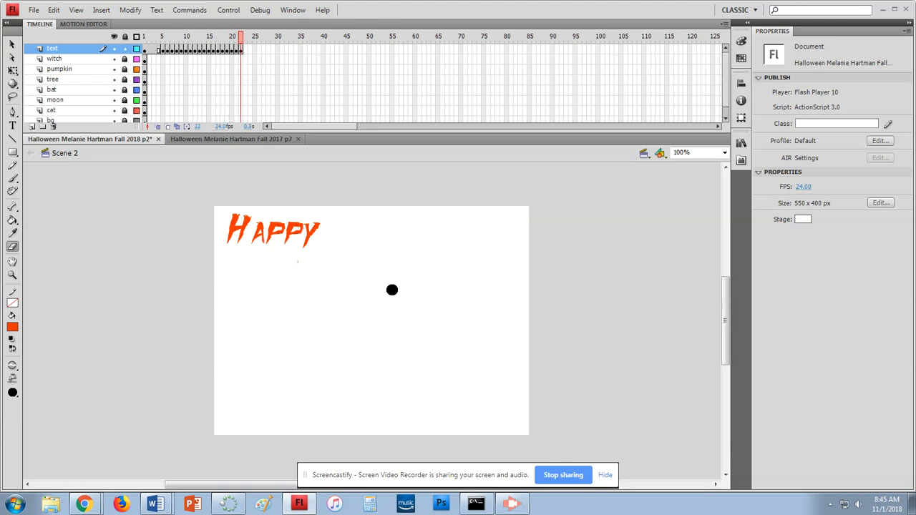
- Erase the word "Happy" from its last letter backward across new keyframes up to frame 26
{"action": "mouse_move", "coordinate": [331, 227]}
{"action": "left_mouse_down"}
{"action": "mouse_move", "coordinate": [317, 224]}
{"action": "mouse_move", "coordinate": [305, 254]}
{"action": "left_mouse_up"}
{"action": "key", "text": "F6"}
{"action": "mouse_move", "coordinate": [308, 213]}
{"action": "left_mouse_down"}
{"action": "mouse_move", "coordinate": [300, 252]}
{"action": "mouse_move", "coordinate": [295, 223]}
{"action": "mouse_move", "coordinate": [286, 242]}
{"action": "mouse_move", "coordinate": [286, 222]}
{"action": "mouse_move", "coordinate": [294, 250]}
{"action": "mouse_move", "coordinate": [271, 269]}
{"action": "mouse_move", "coordinate": [307, 259]}
{"action": "mouse_move", "coordinate": [281, 217]}
{"action": "mouse_move", "coordinate": [281, 242]}
{"action": "mouse_move", "coordinate": [271, 217]}
{"action": "mouse_move", "coordinate": [270, 247]}
{"action": "mouse_move", "coordinate": [265, 219]}
{"action": "mouse_move", "coordinate": [258, 259]}
{"action": "mouse_move", "coordinate": [256, 220]}
{"action": "mouse_move", "coordinate": [247, 264]}
{"action": "mouse_move", "coordinate": [245, 216]}
{"action": "mouse_move", "coordinate": [231, 256]}
{"action": "left_mouse_up"}
{"action": "key", "text": "F6"}
{"action": "key", "text": "F6"}
{"action": "key", "text": "F6"}
{"action": "mouse_move", "coordinate": [239, 213]}
{"action": "left_mouse_down"}
{"action": "mouse_move", "coordinate": [254, 207]}
{"action": "mouse_move", "coordinate": [253, 256]}
{"action": "left_mouse_up"}
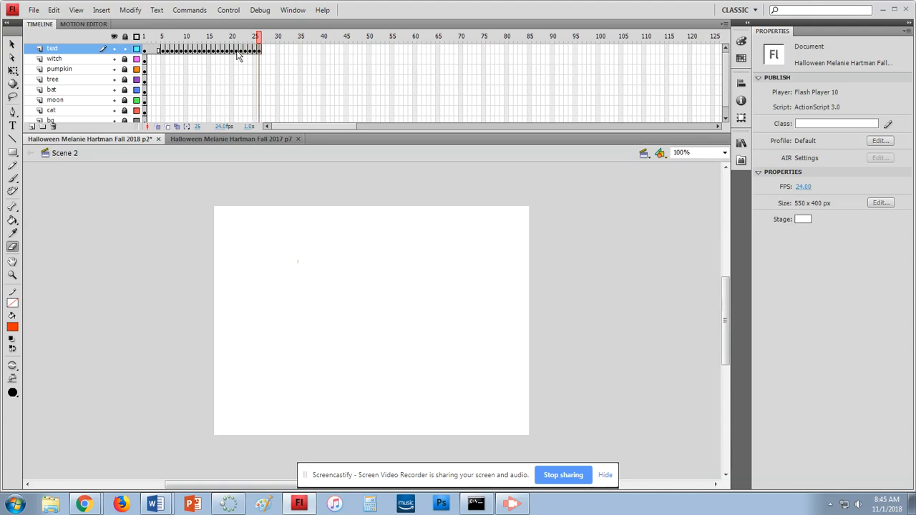
- Return to frame 1 and play the timeline to check the text erasing animation
{"action": "left_click_drag", "start_coordinate": [259, 38], "coordinate": [136, 37]}
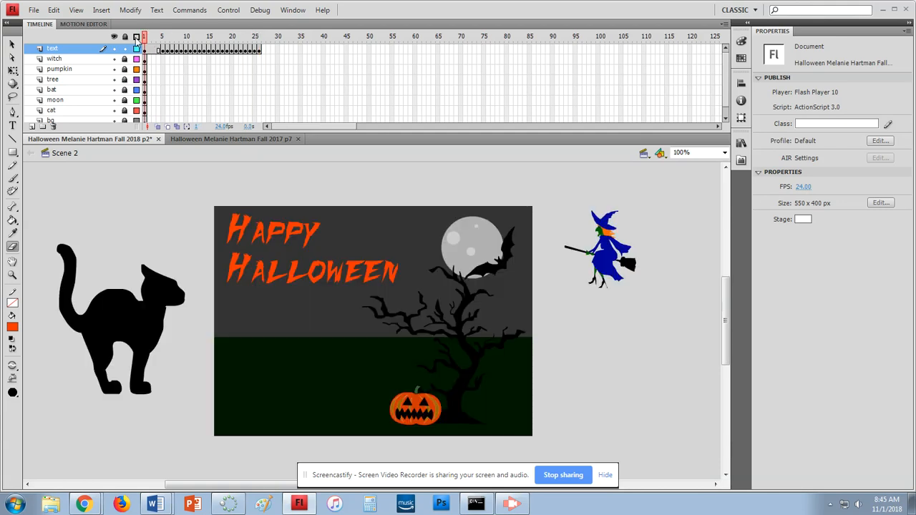
{"action": "key", "text": "Return"}
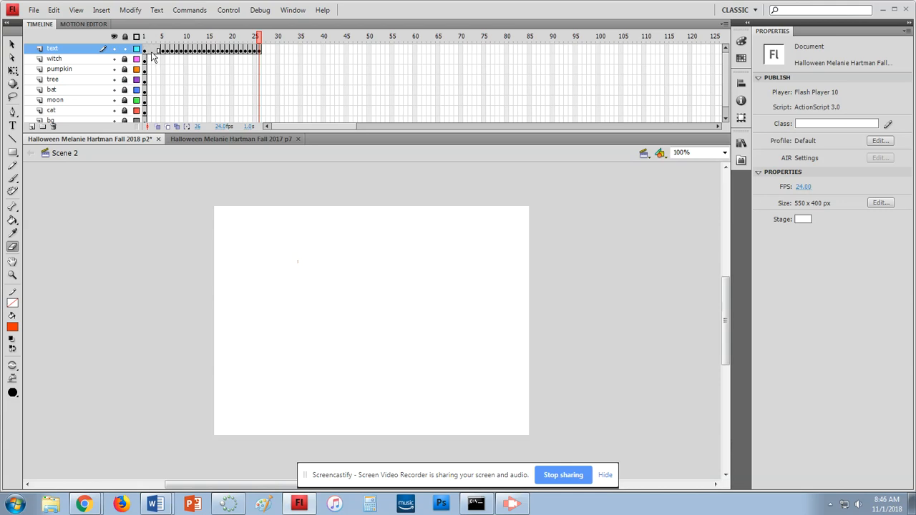
- Reverse frames 1 to 26 of the text layer so "Happy Halloween" writes on, and play it back
{"action": "left_click", "coordinate": [146, 52]}
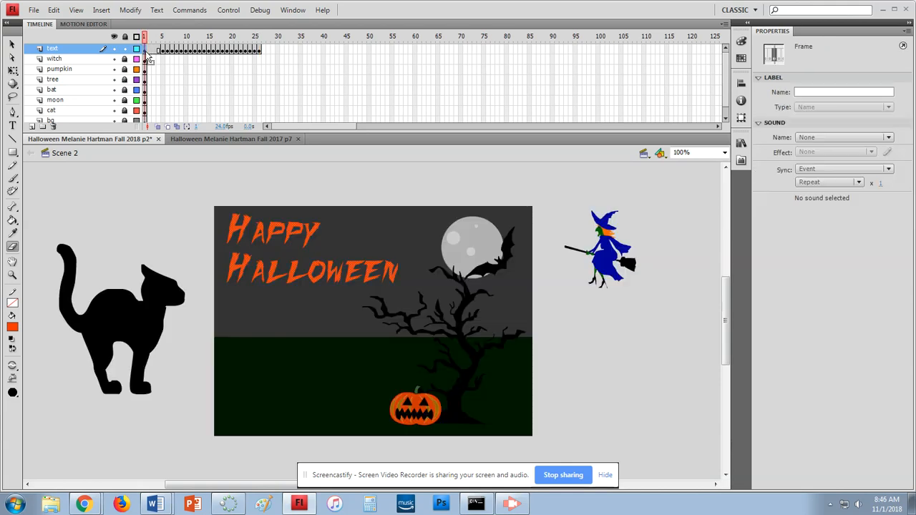
{"action": "left_click", "coordinate": [261, 50], "text": "shift"}
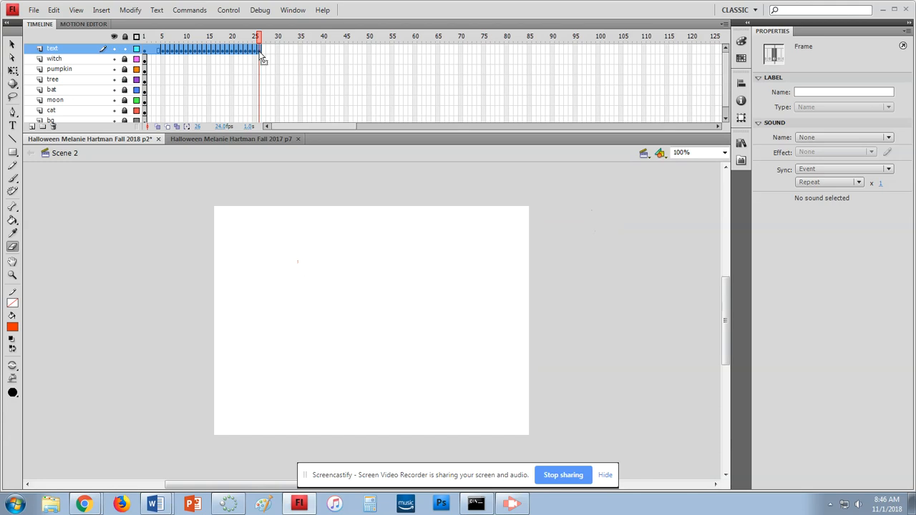
{"action": "right_click", "coordinate": [262, 54]}
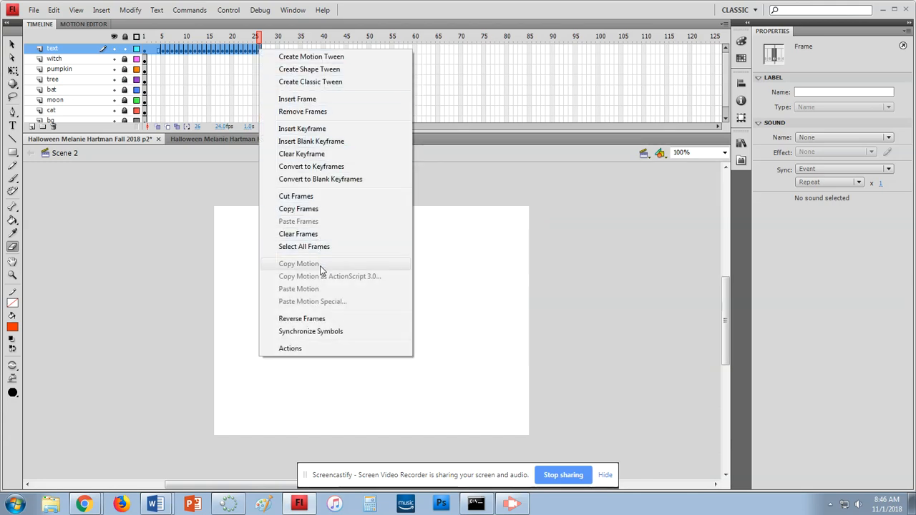
{"action": "left_click", "coordinate": [322, 319]}
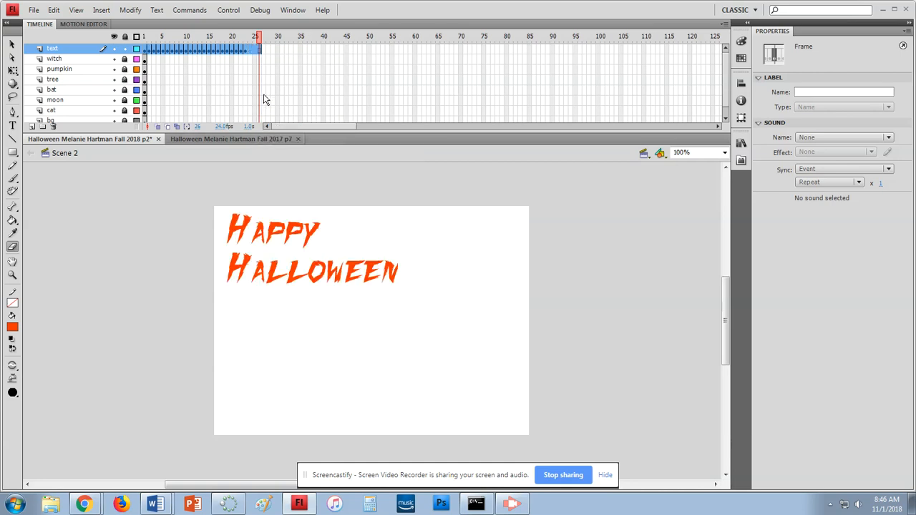
{"action": "left_click", "coordinate": [490, 324]}
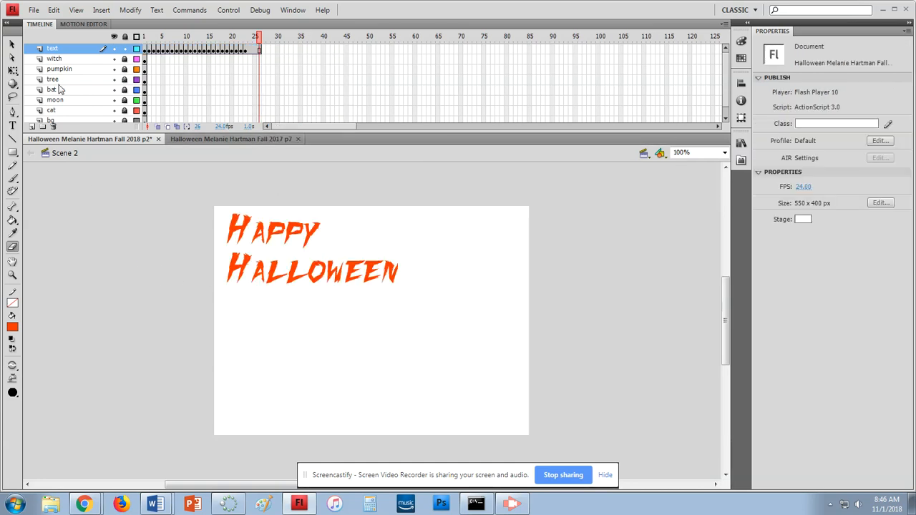
{"action": "left_click", "coordinate": [12, 45]}
{"action": "key", "text": "Return"}
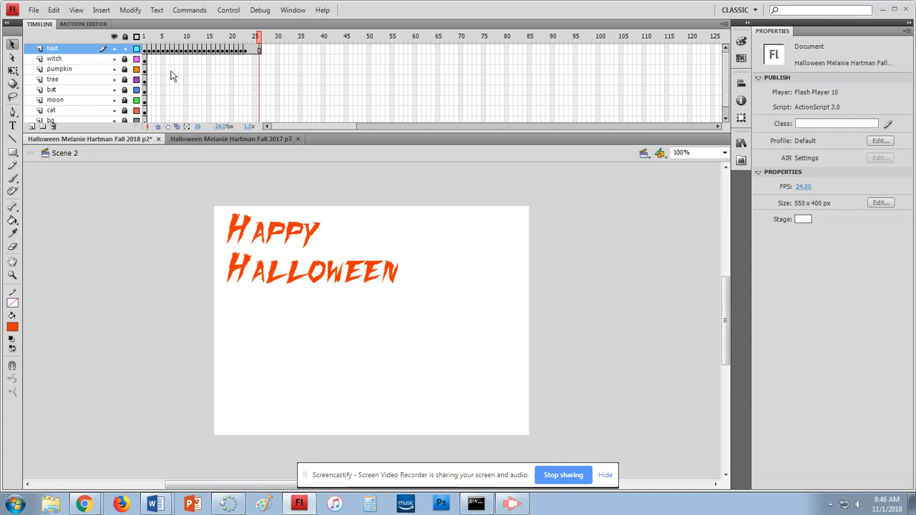
- Space the text layer's keyframes about five frames apart, stretching the layer to frame 98, and play the slower text animation
{"action": "left_click", "coordinate": [147, 51]}
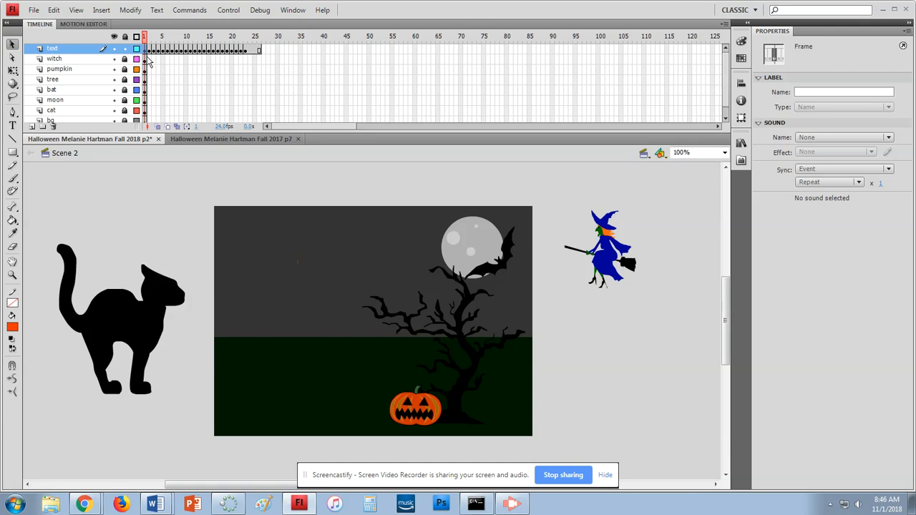
{"action": "left_click_drag", "start_coordinate": [149, 51], "coordinate": [581, 57]}
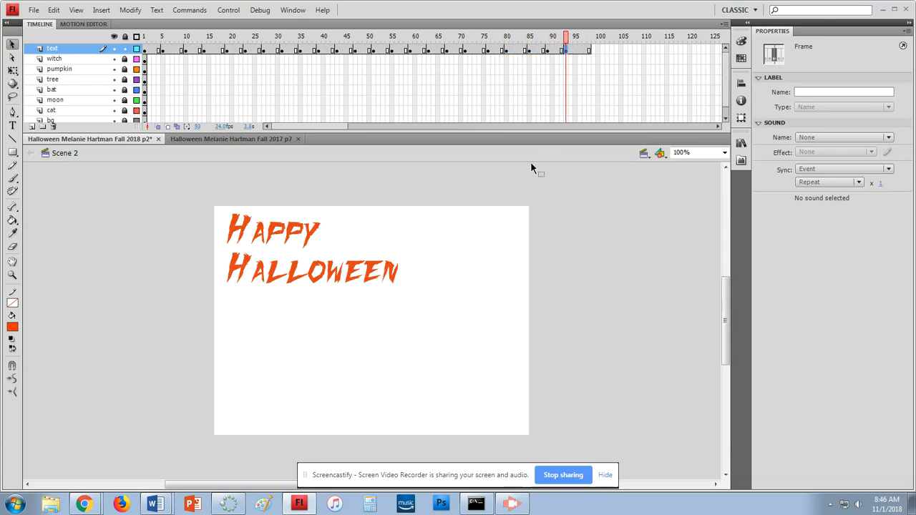
{"action": "key", "text": "Return"}
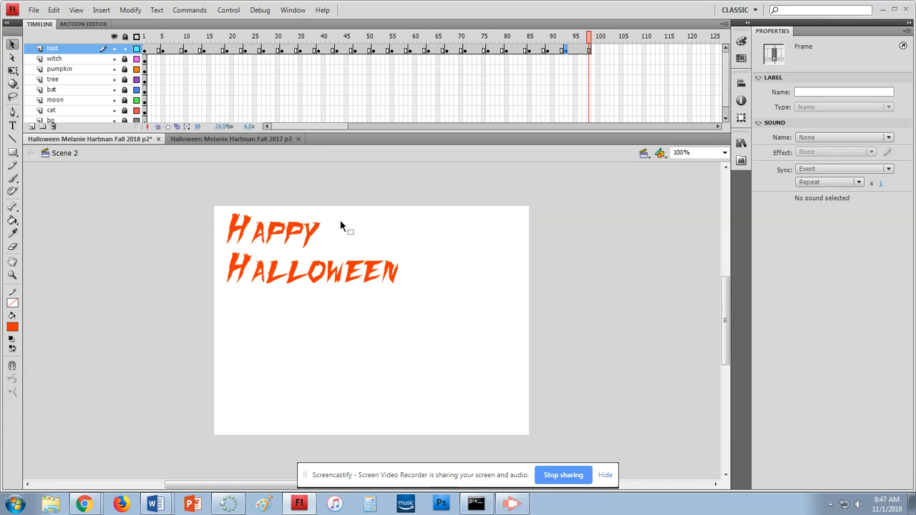
- Extend the witch layer with frames to frame 98 to match the text layer
{"action": "left_click", "coordinate": [145, 58]}
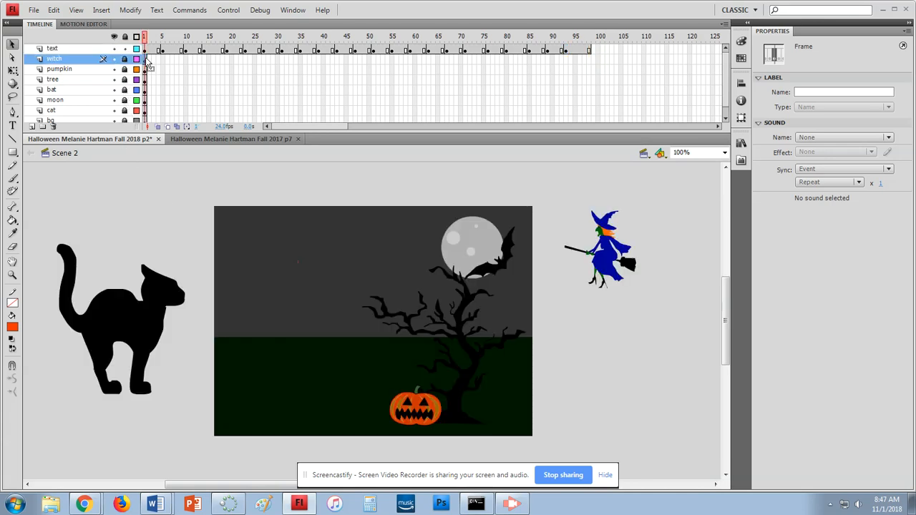
{"action": "left_click", "coordinate": [589, 61]}
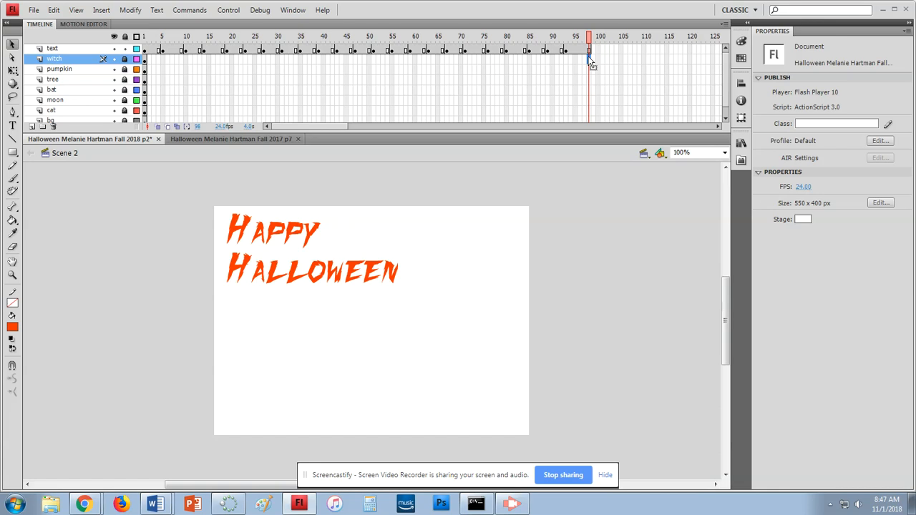
{"action": "left_click", "coordinate": [590, 63]}
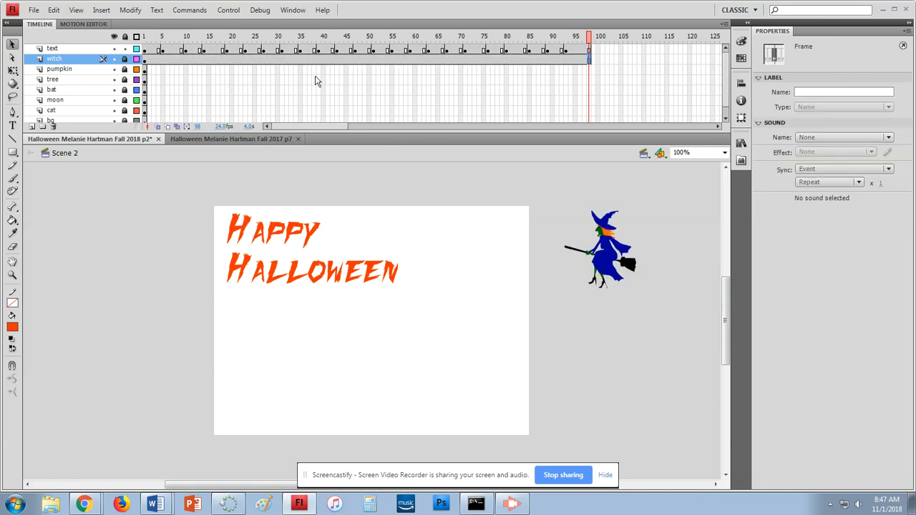
{"action": "left_click_drag", "start_coordinate": [329, 262], "coordinate": [330, 261]}
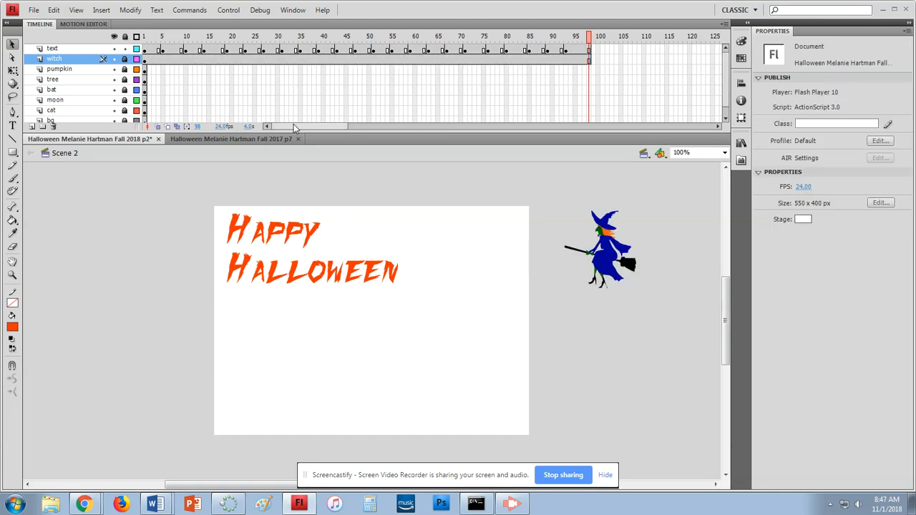
- Unlock the witch layer and, at frame 1, place the witch off the stage's left side, flipped horizontally to face right, at about X -50, Y 0
{"action": "left_click", "coordinate": [154, 66]}
{"action": "left_click_drag", "start_coordinate": [601, 259], "coordinate": [576, 252]}
{"action": "left_click", "coordinate": [126, 59]}
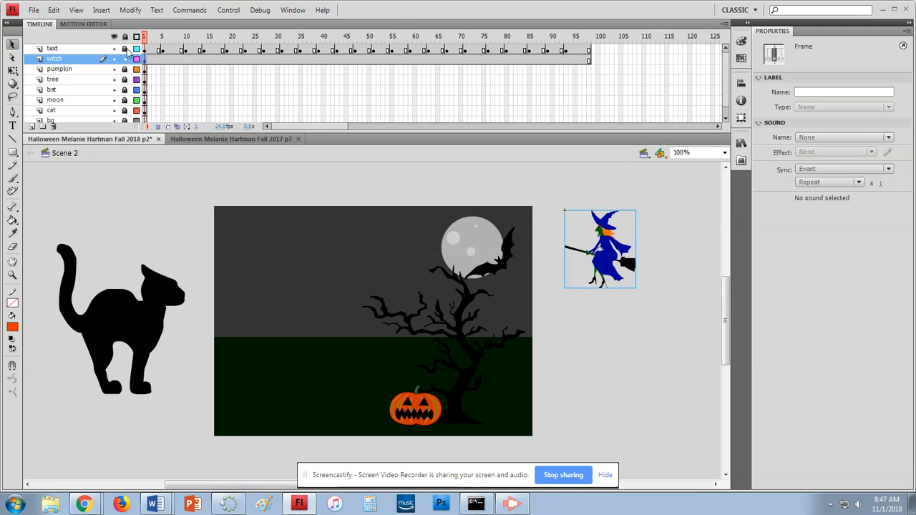
{"action": "left_click_drag", "start_coordinate": [604, 266], "coordinate": [150, 227]}
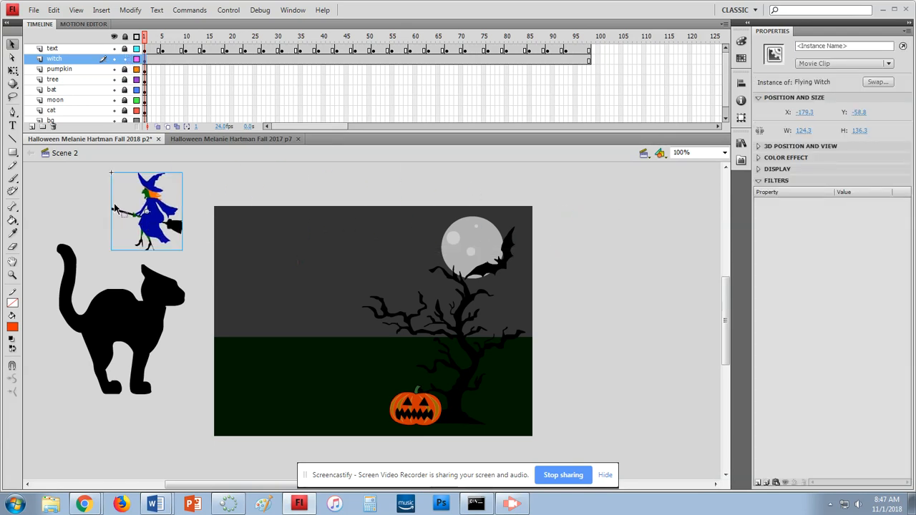
{"action": "left_click_drag", "start_coordinate": [111, 209], "coordinate": [179, 213]}
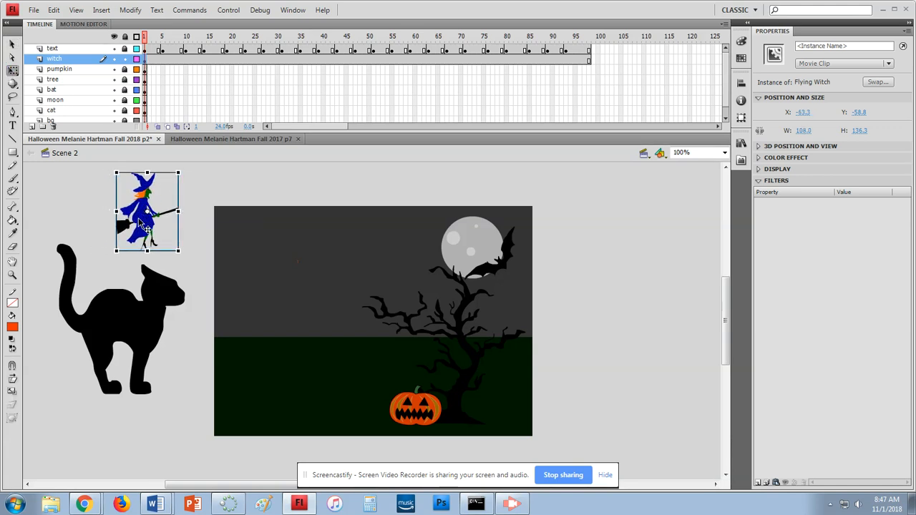
{"action": "left_click_drag", "start_coordinate": [139, 219], "coordinate": [149, 261]}
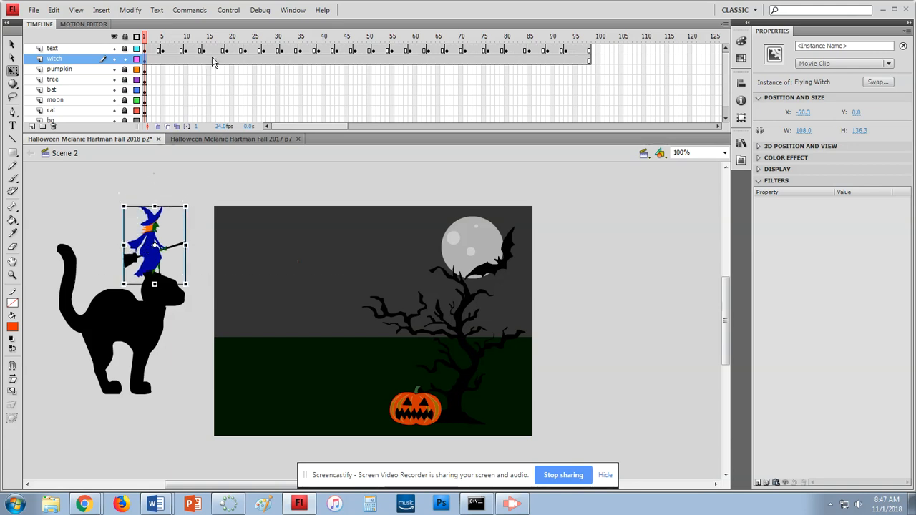
- Create a motion tween on the witch layer and, at frame 5, move the witch over the "H" of "Happy"
{"action": "right_click", "coordinate": [212, 58]}
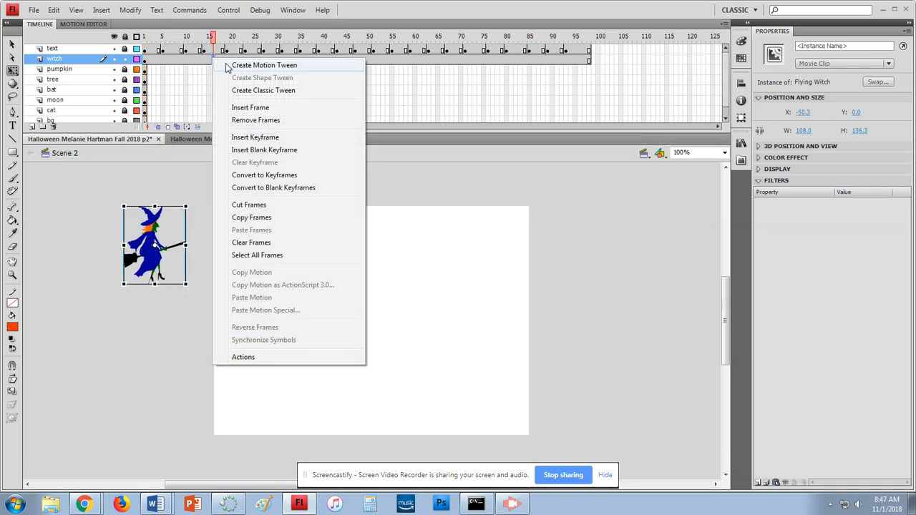
{"action": "left_click", "coordinate": [258, 65]}
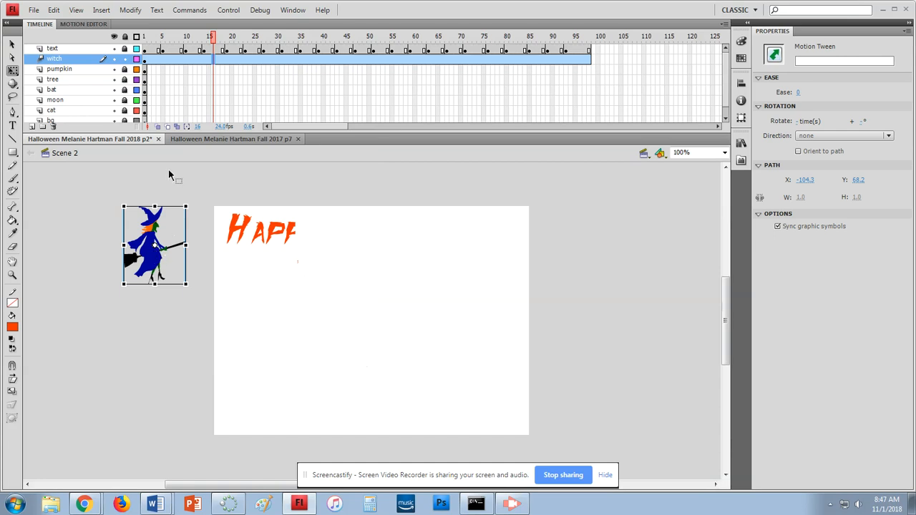
{"action": "left_click", "coordinate": [146, 51]}
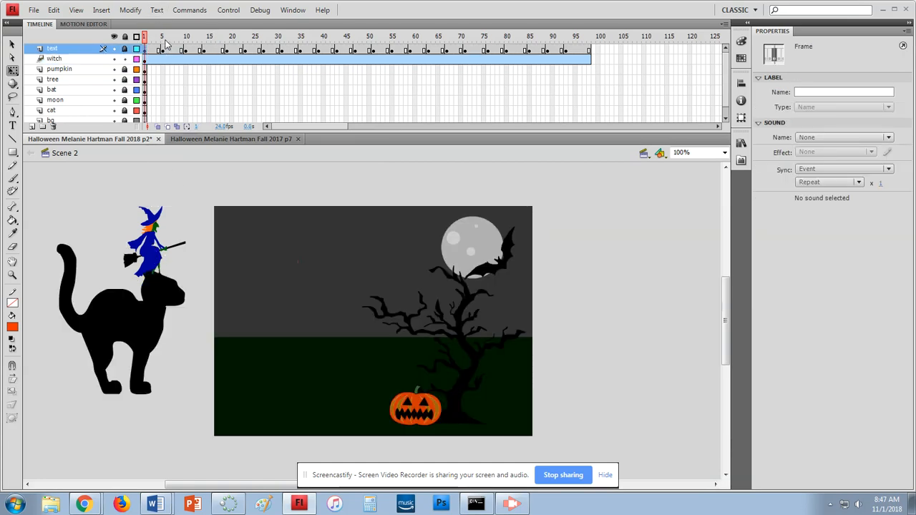
{"action": "left_click", "coordinate": [161, 37]}
{"action": "left_click_drag", "start_coordinate": [163, 252], "coordinate": [258, 244]}
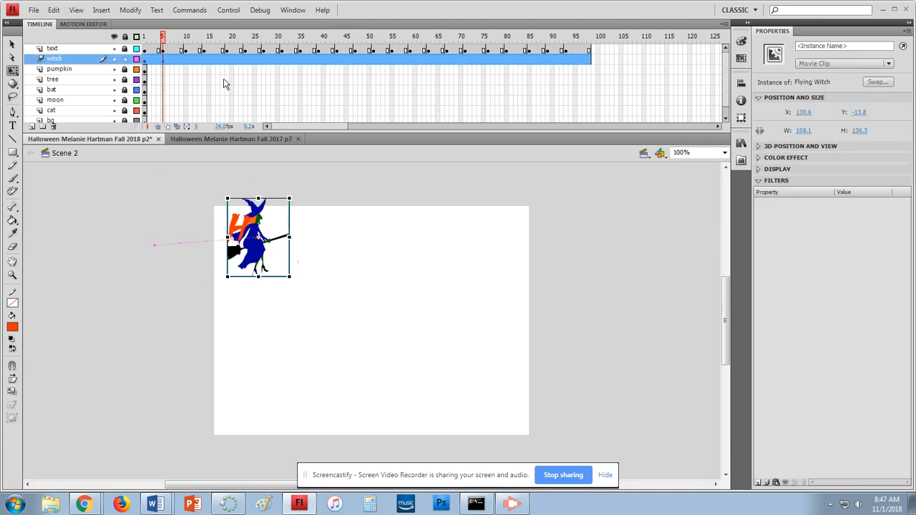
- At frames 10, 14, 19, 23 and 27, move the witch along "Happy" as it appears, then down to the start of the second line
{"action": "left_click", "coordinate": [186, 50]}
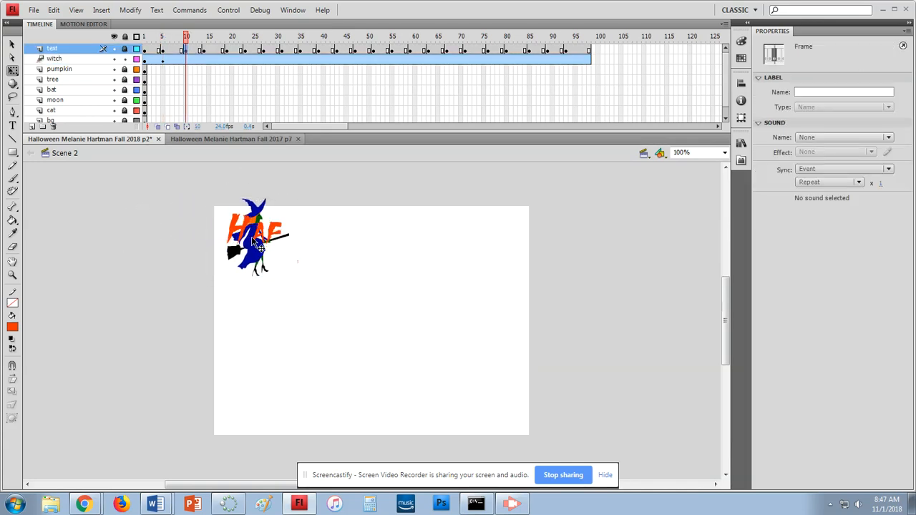
{"action": "mouse_move", "coordinate": [259, 252]}
{"action": "left_mouse_down"}
{"action": "mouse_move", "coordinate": [320, 259]}
{"action": "mouse_move", "coordinate": [340, 250]}
{"action": "mouse_move", "coordinate": [288, 294]}
{"action": "mouse_move", "coordinate": [226, 300]}
{"action": "left_mouse_up"}
{"action": "key", "text": "period"}
{"action": "key", "text": "period"}
{"action": "key", "text": "period"}
{"action": "key", "text": "period"}
{"action": "left_click", "coordinate": [226, 58]}
{"action": "left_click", "coordinate": [246, 63]}
{"action": "left_click", "coordinate": [263, 59]}
- At frames 43, 47 and 51, move the witch rightward along the emerging letters "Hall" of "Halloween"
{"action": "left_click", "coordinate": [280, 59]}
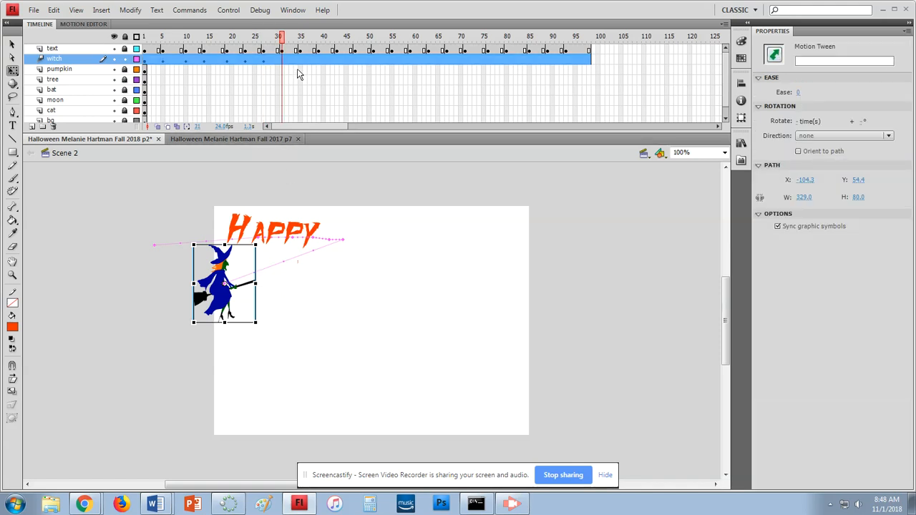
{"action": "left_click", "coordinate": [301, 60]}
{"action": "left_click", "coordinate": [335, 58]}
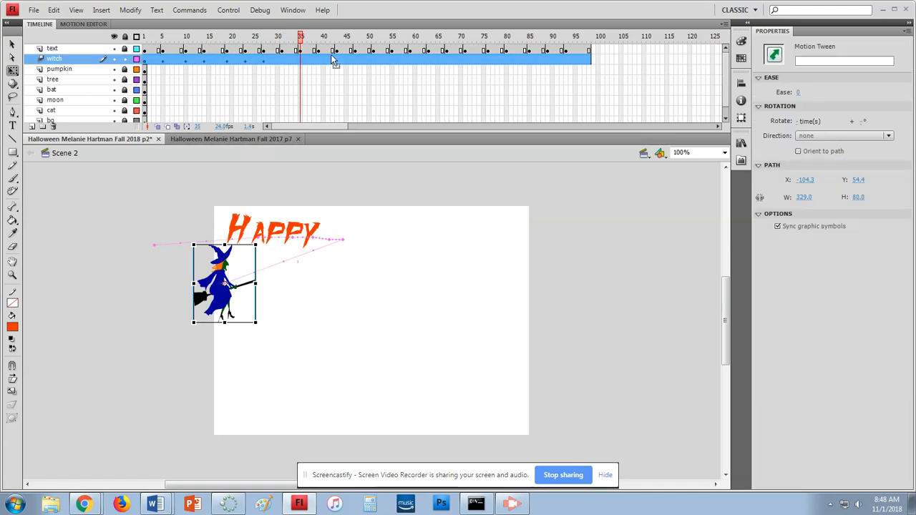
{"action": "left_click_drag", "start_coordinate": [228, 317], "coordinate": [278, 310]}
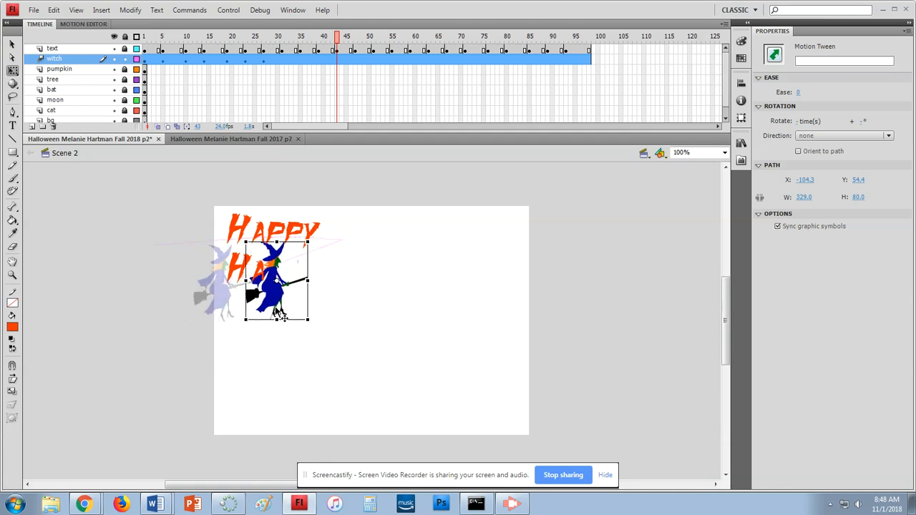
{"action": "left_click", "coordinate": [355, 60]}
{"action": "left_click_drag", "start_coordinate": [296, 256], "coordinate": [335, 255]}
{"action": "left_click", "coordinate": [372, 60]}
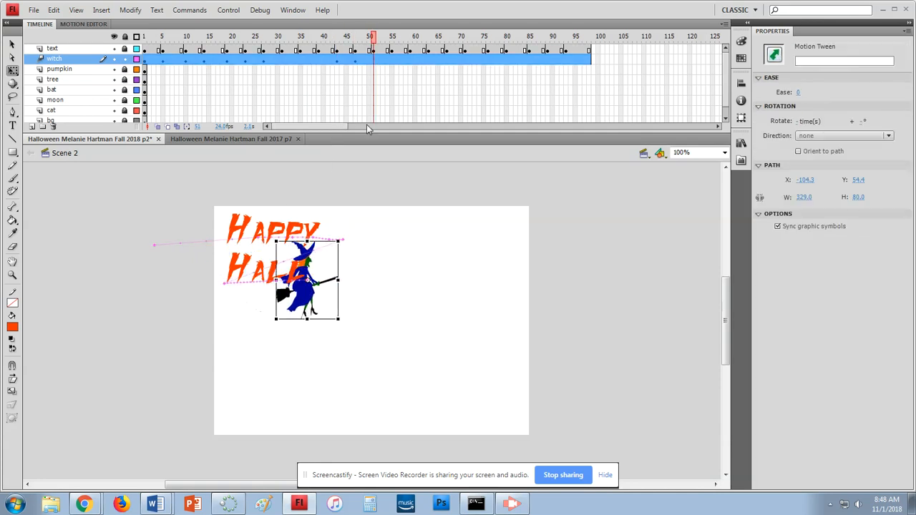
{"action": "double_click", "coordinate": [310, 305]}
{"action": "left_click", "coordinate": [32, 154]}
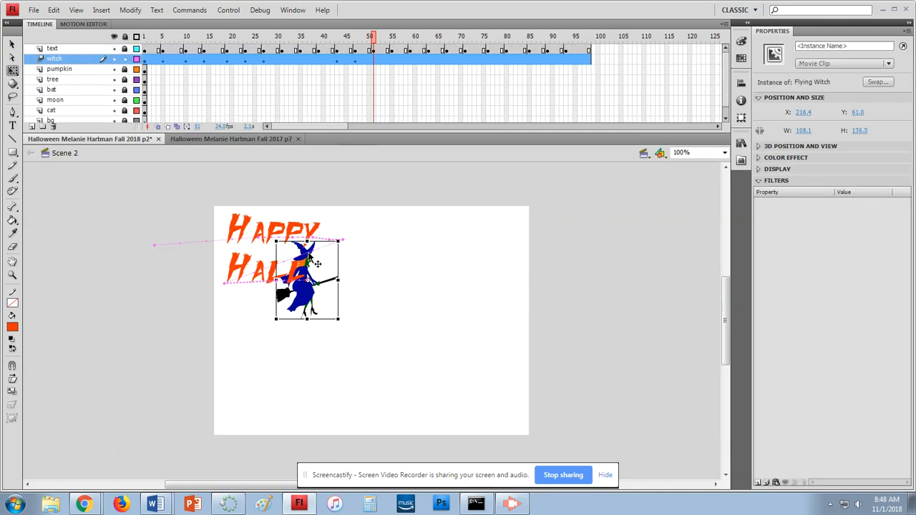
{"action": "left_click_drag", "start_coordinate": [313, 308], "coordinate": [325, 312]}
- Keep the witch ahead of the "Halloween" letters by repositioning her at frames 55, 61, 67 and 71, reaching about X 378, Y 74
{"action": "left_click", "coordinate": [395, 61]}
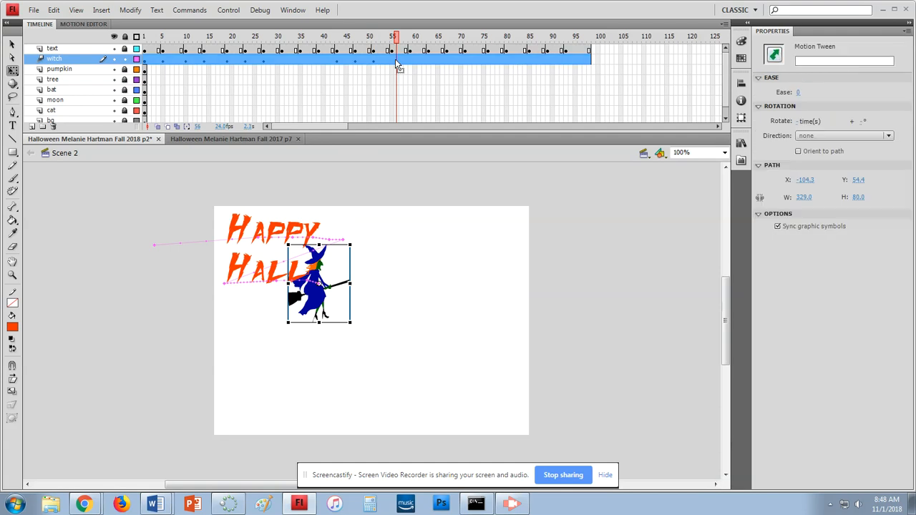
{"action": "left_click_drag", "start_coordinate": [320, 304], "coordinate": [401, 310]}
{"action": "left_click", "coordinate": [422, 64]}
{"action": "left_click", "coordinate": [447, 62]}
{"action": "left_click", "coordinate": [466, 61]}
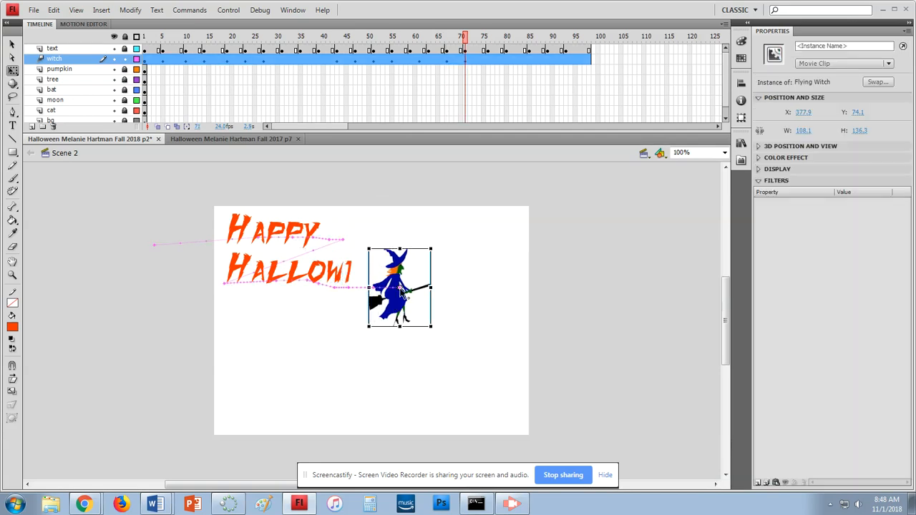
{"action": "left_click", "coordinate": [488, 60]}
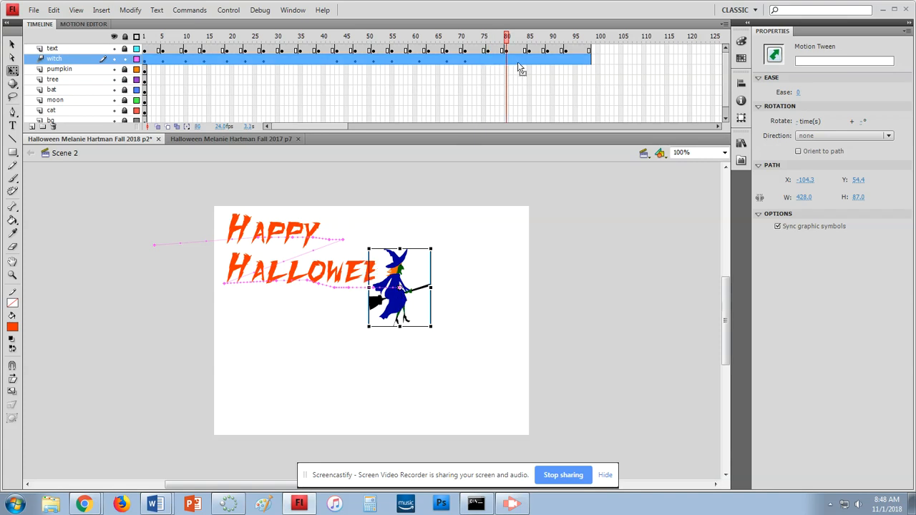
- Move the witch past the end of "Halloween" at frames 84, 89 and 94, then down to about X 259, Y 225 at frame 98
{"action": "left_click_drag", "start_coordinate": [407, 315], "coordinate": [433, 312]}
{"action": "left_click", "coordinate": [548, 60]}
{"action": "left_click", "coordinate": [570, 60]}
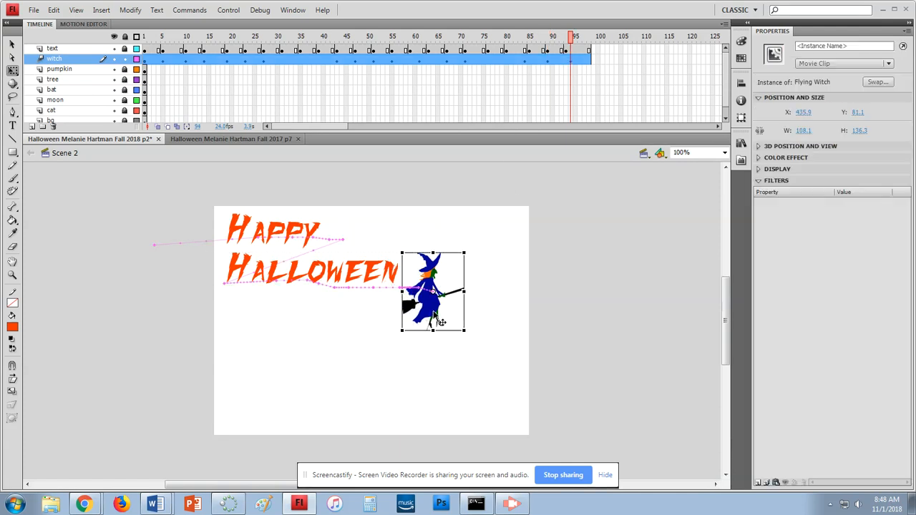
{"action": "left_click", "coordinate": [590, 61]}
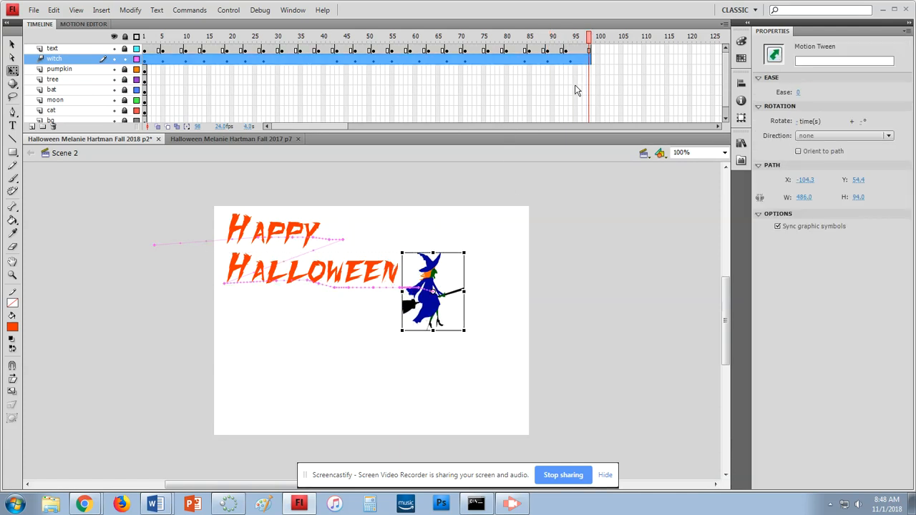
{"action": "left_click_drag", "start_coordinate": [432, 315], "coordinate": [330, 397]}
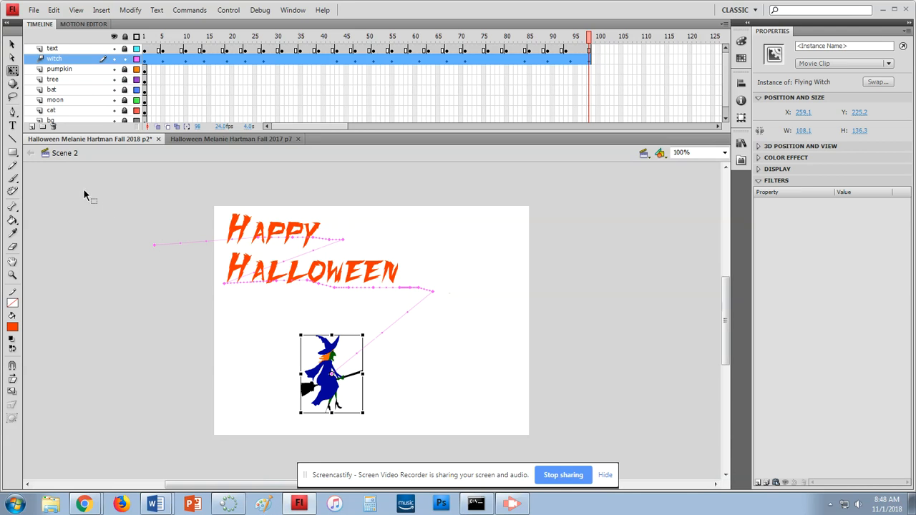
- Extend the pumpkin, tree, bat, moon, cat and bg layers with frames to frame 98
{"action": "left_click", "coordinate": [589, 69]}
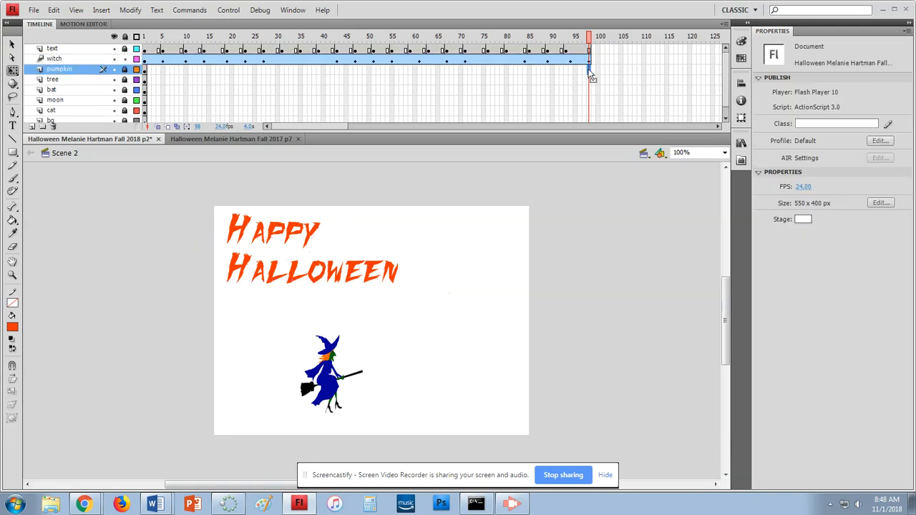
{"action": "key", "text": "F5"}
{"action": "left_click", "coordinate": [589, 79]}
{"action": "key", "text": "F5"}
{"action": "left_click", "coordinate": [589, 90]}
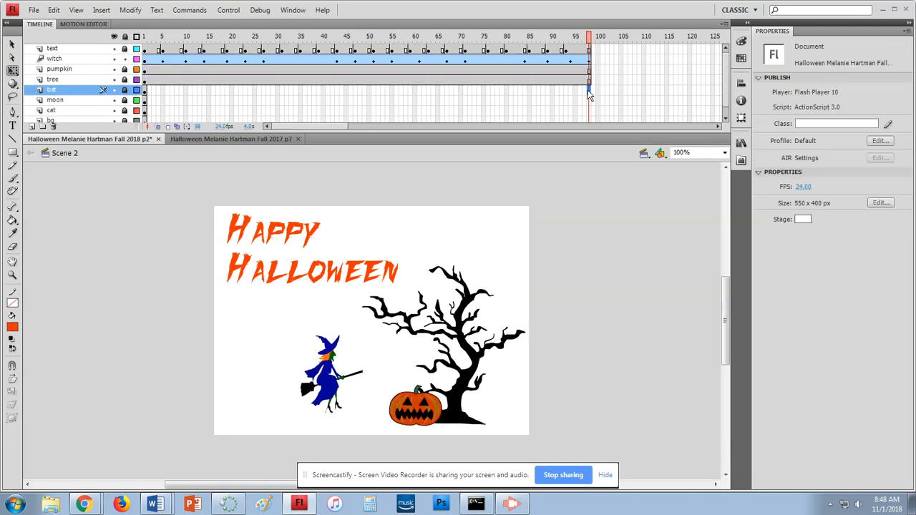
{"action": "key", "text": "F5"}
{"action": "left_click", "coordinate": [589, 99]}
{"action": "key", "text": "F5"}
{"action": "left_click", "coordinate": [589, 110]}
{"action": "key", "text": "F5"}
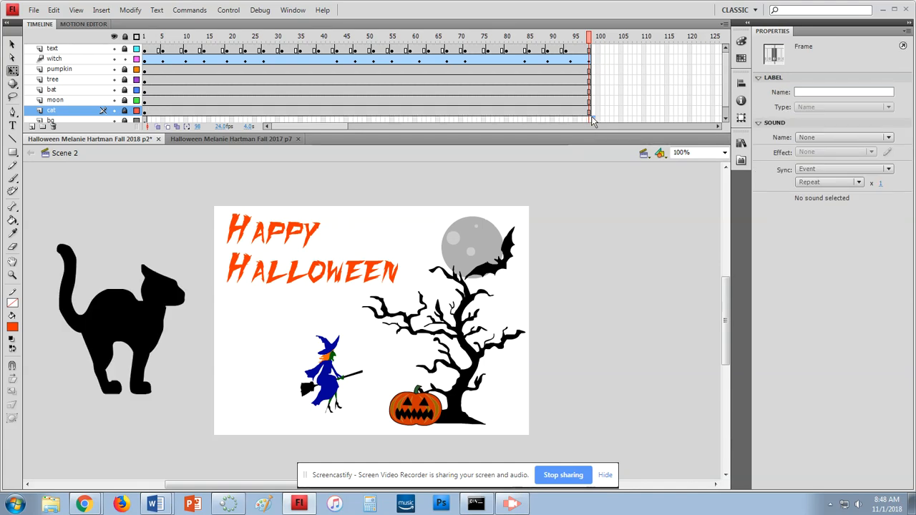
{"action": "left_click", "coordinate": [591, 119]}
{"action": "key", "text": "F5"}
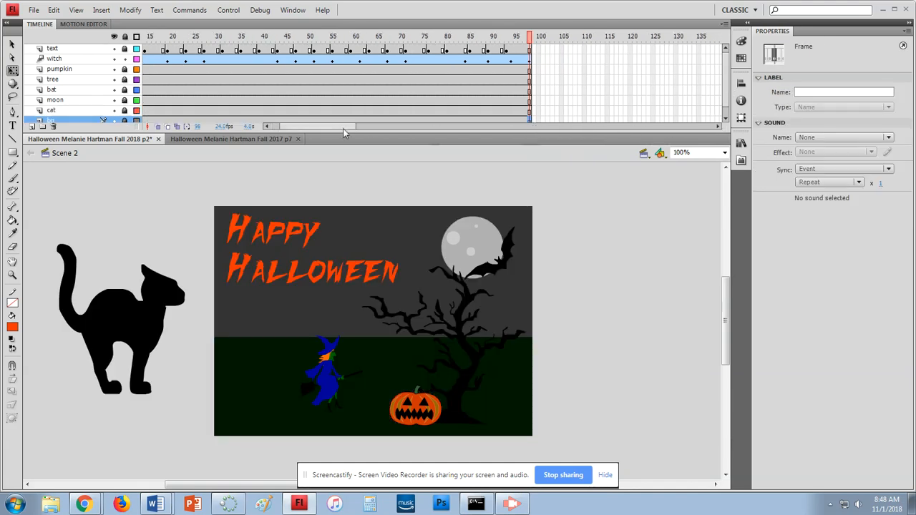
- Run a publish preview of the Halloween movie
{"action": "left_click", "coordinate": [13, 10]}
{"action": "left_click", "coordinate": [34, 11]}
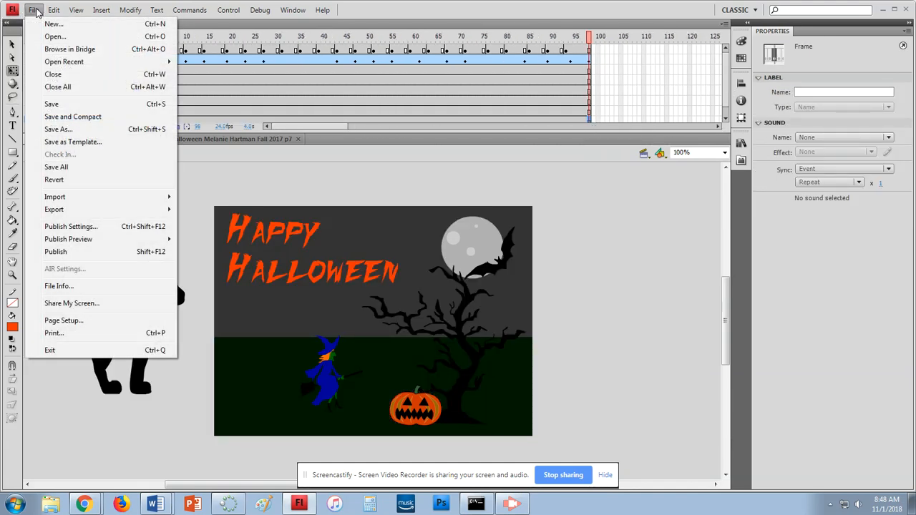
{"action": "mouse_move", "coordinate": [68, 241]}
{"action": "left_click", "coordinate": [202, 252]}
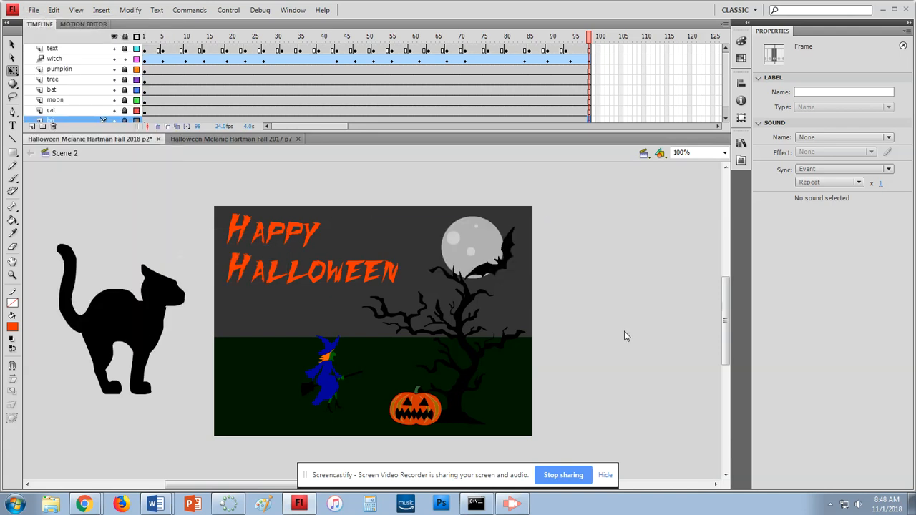